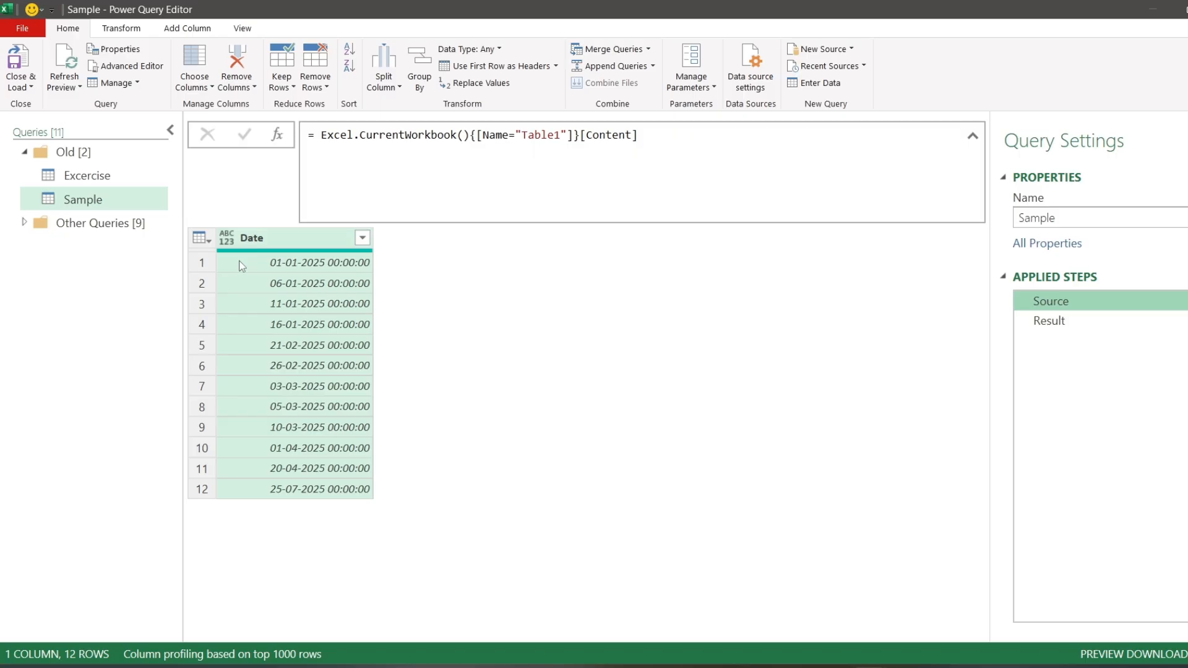
- Examine the Result step of the Sample query, including its Month, Qtr and Year columns
click(1049, 320)
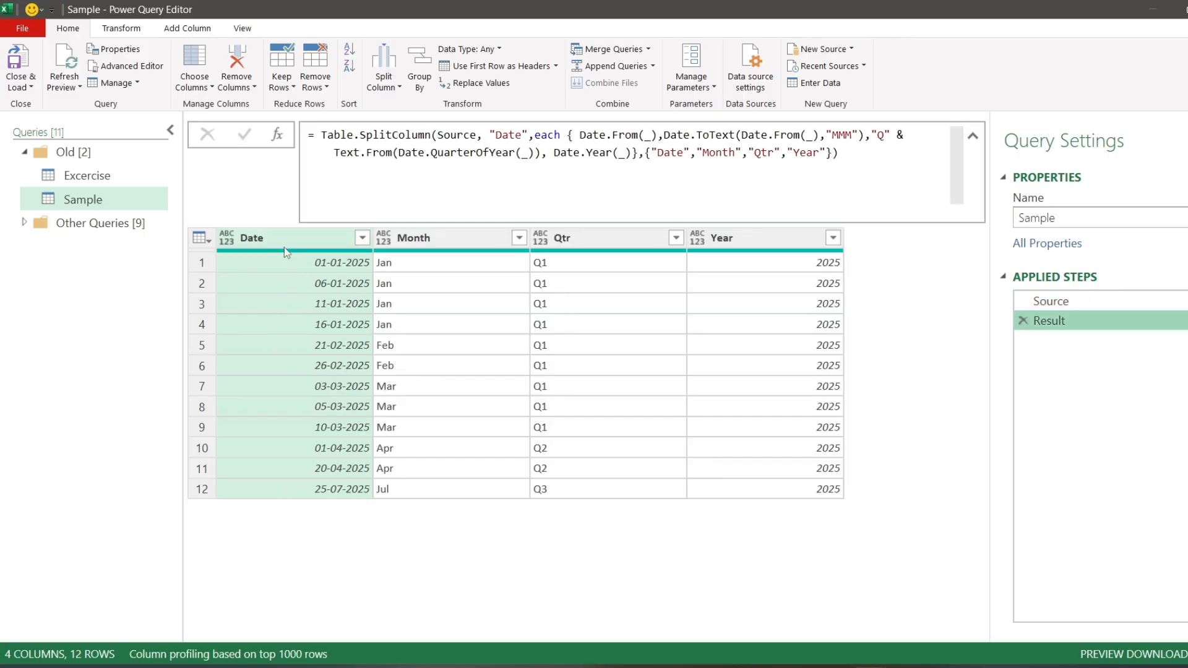
click(443, 236)
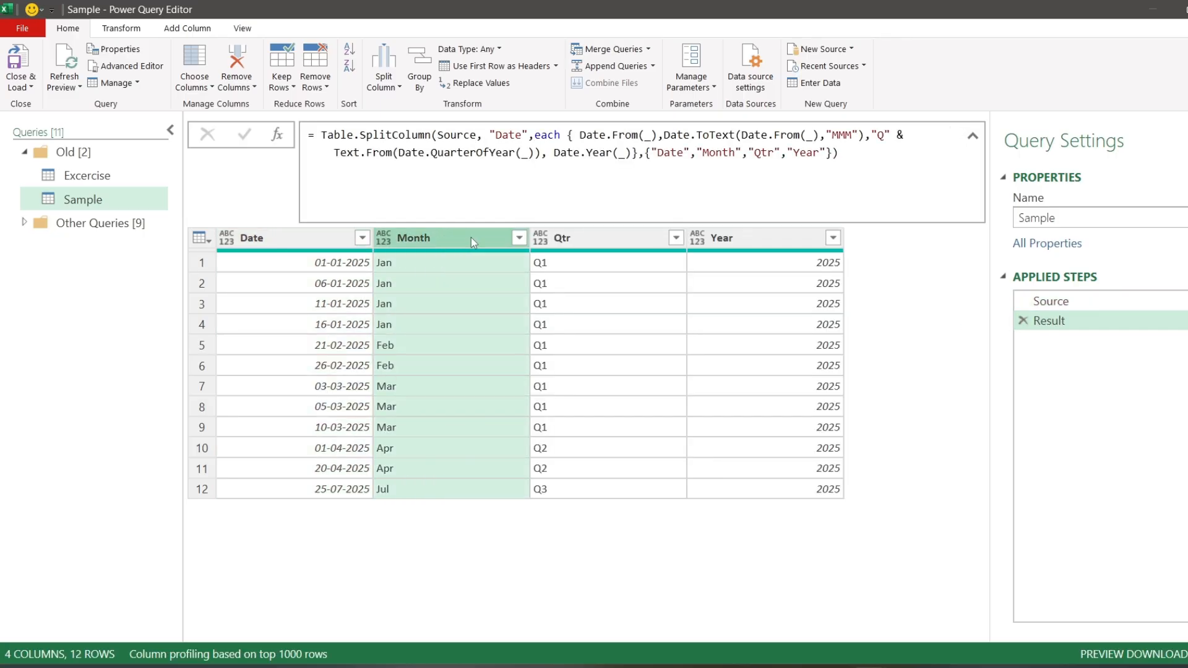
click(581, 238)
click(780, 239)
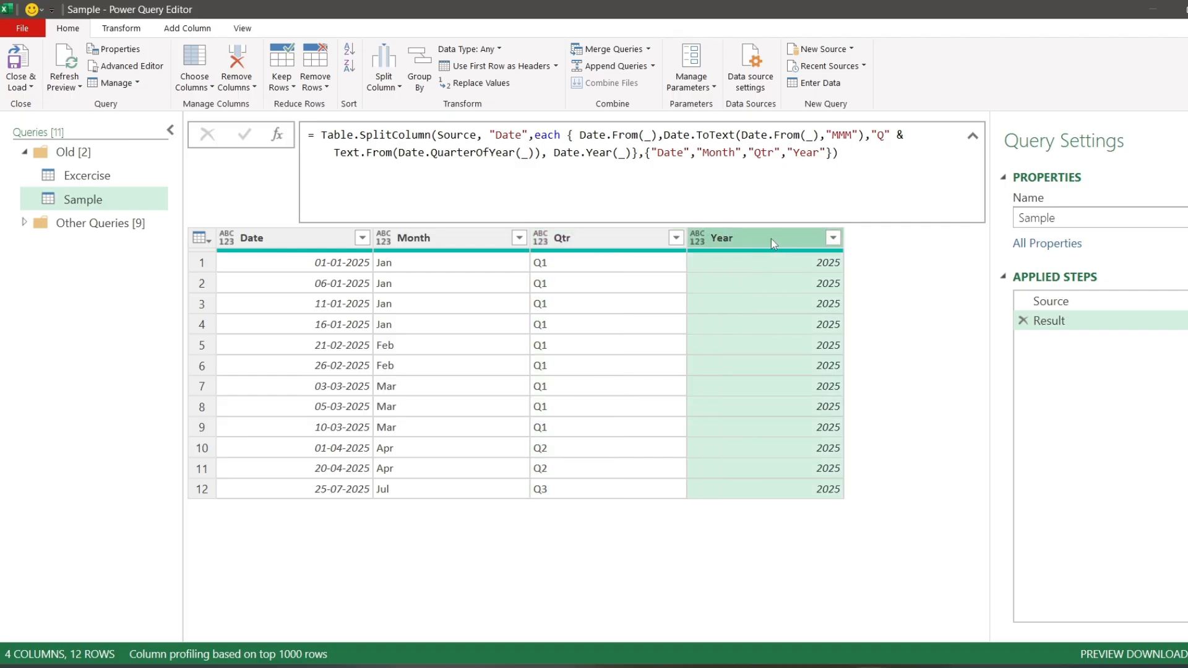
- Add a custom step to the Excercise query that begins a Table.SplitColumn formula with Source as the table argument
click(105, 178)
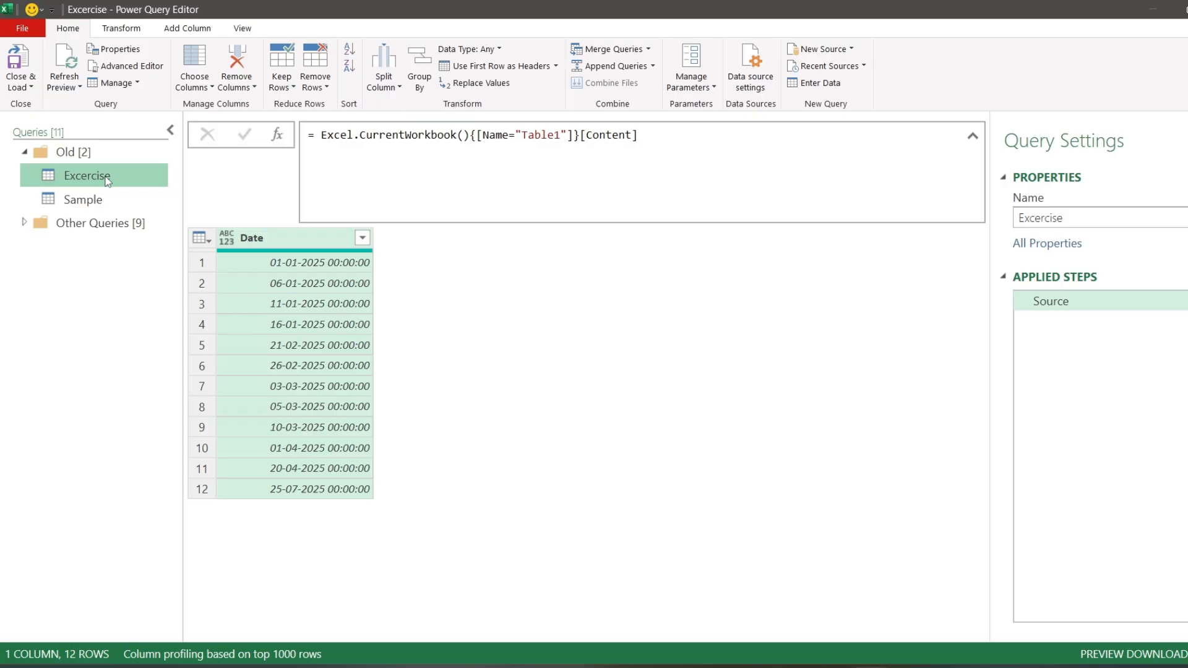
click(276, 134)
click(317, 135)
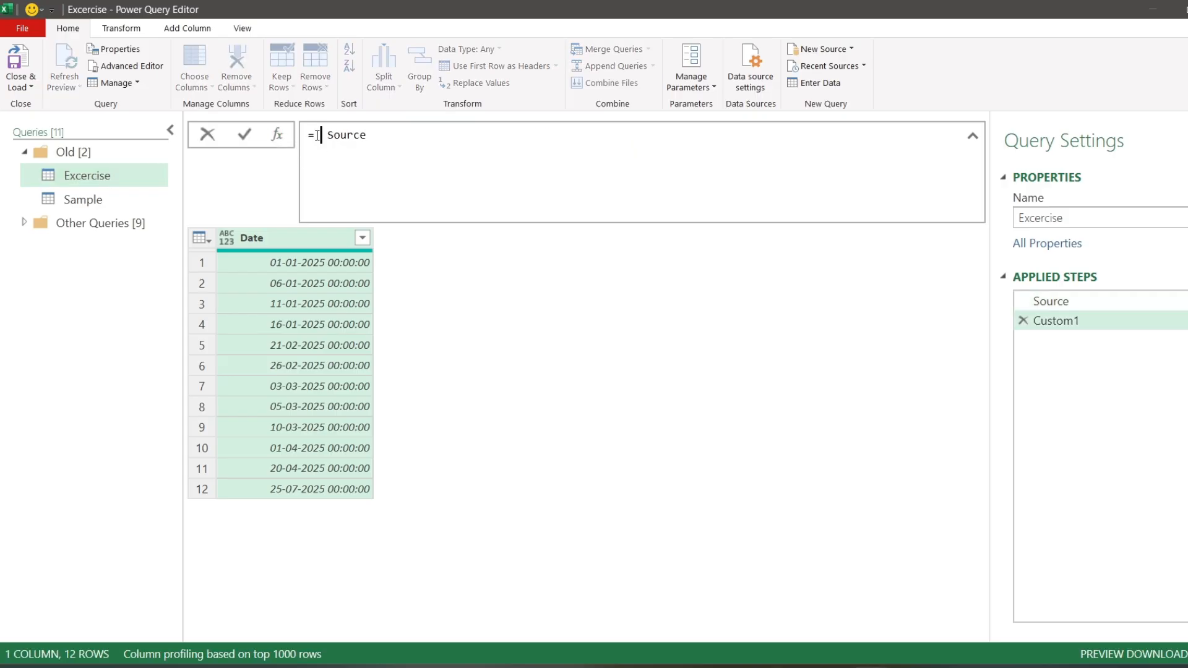
text(tblspl)
key(Tab)
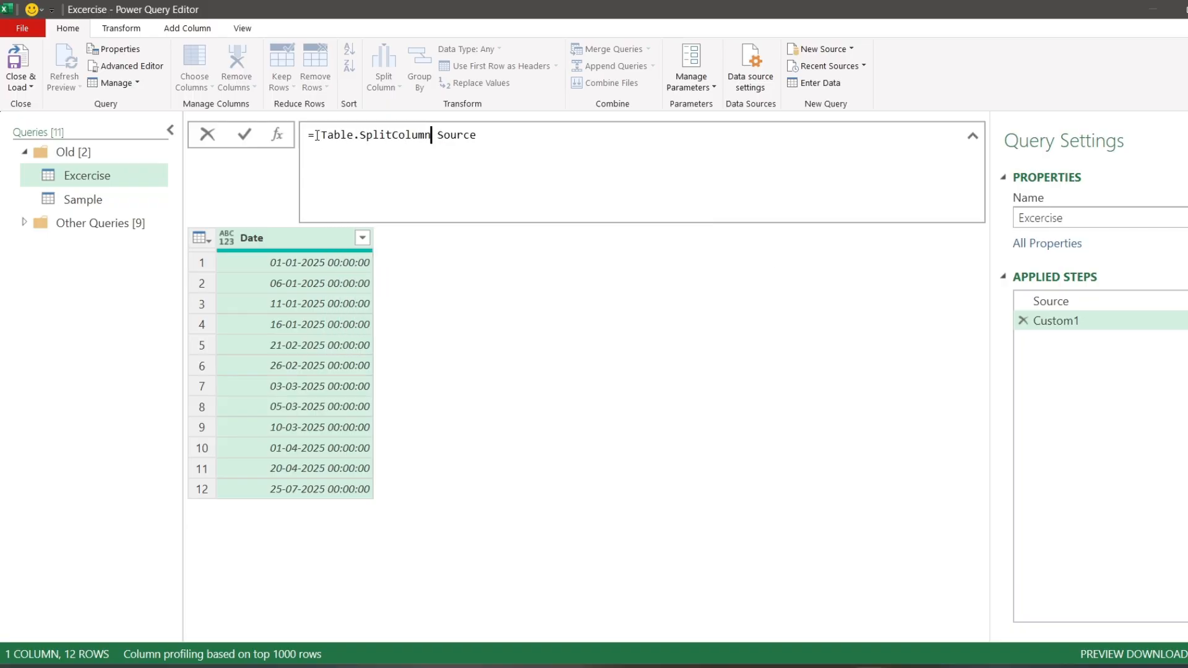
text(()
key(Delete)
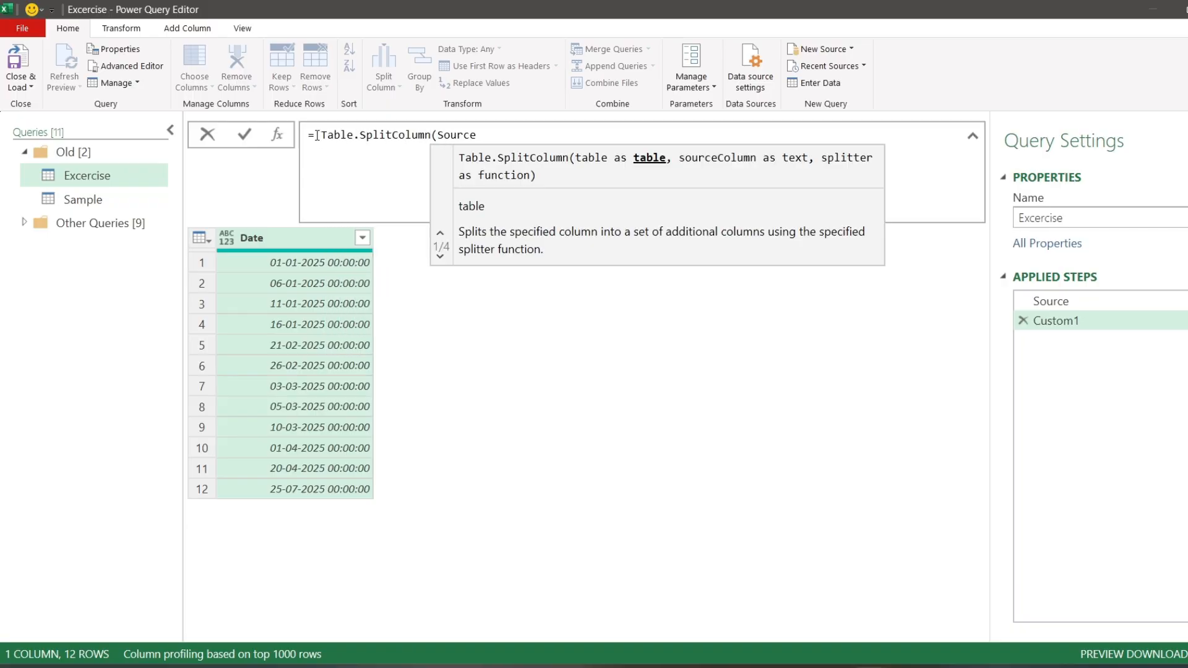
click(475, 135)
text(,)
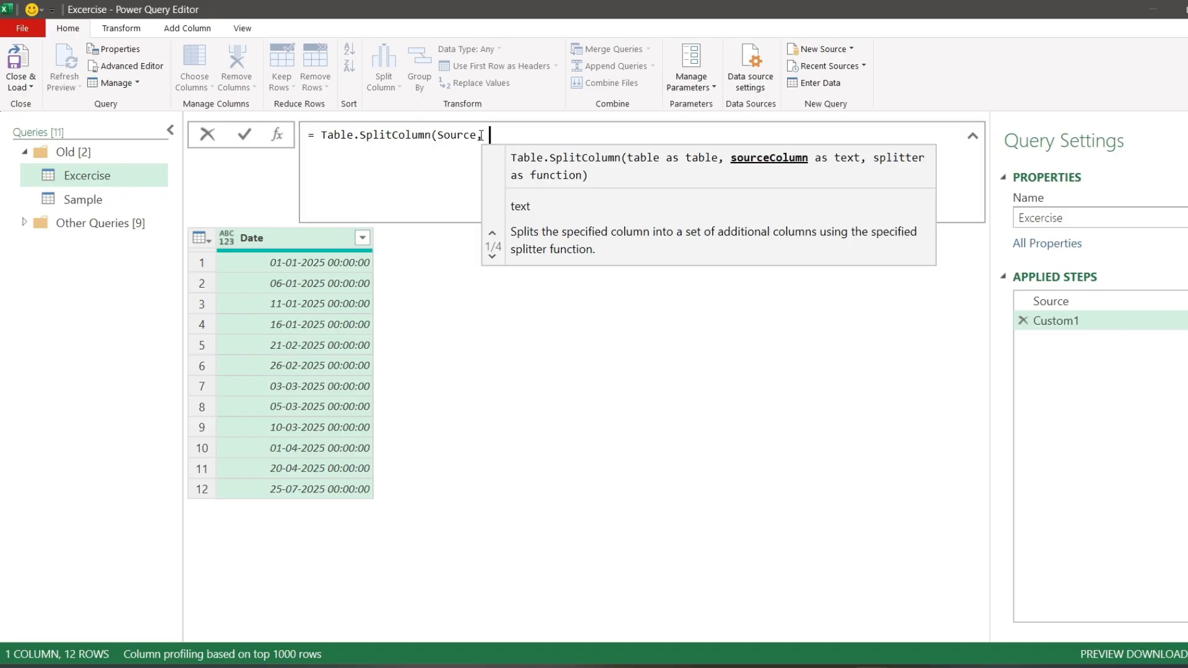
text( "Date)
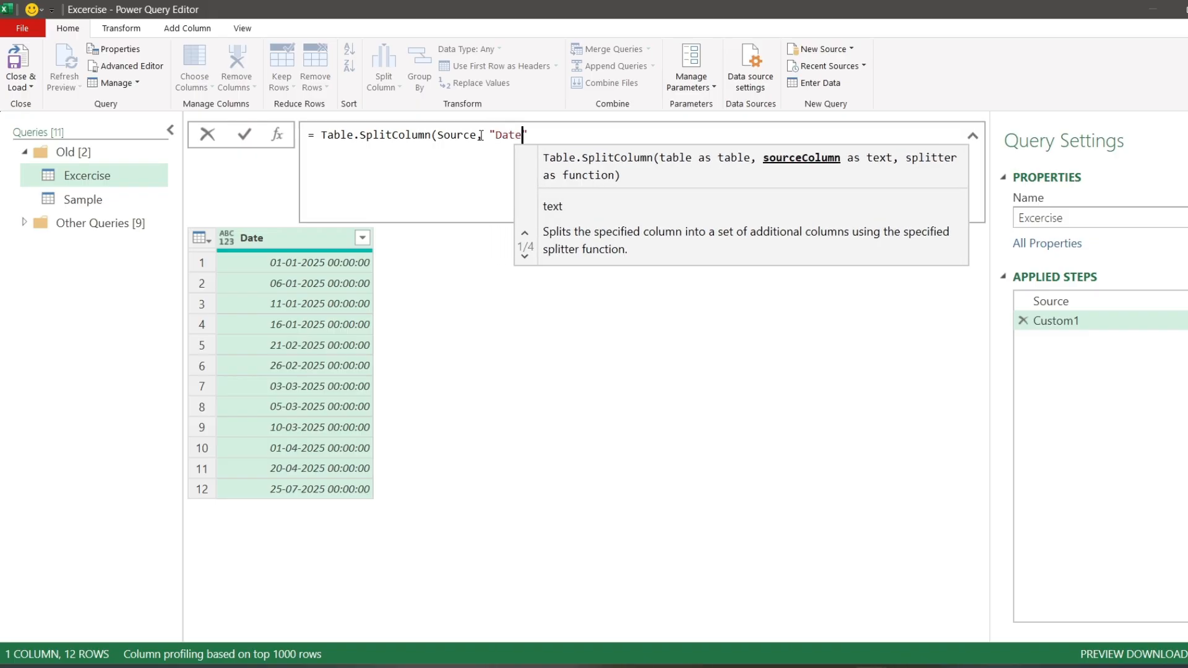
text(",)
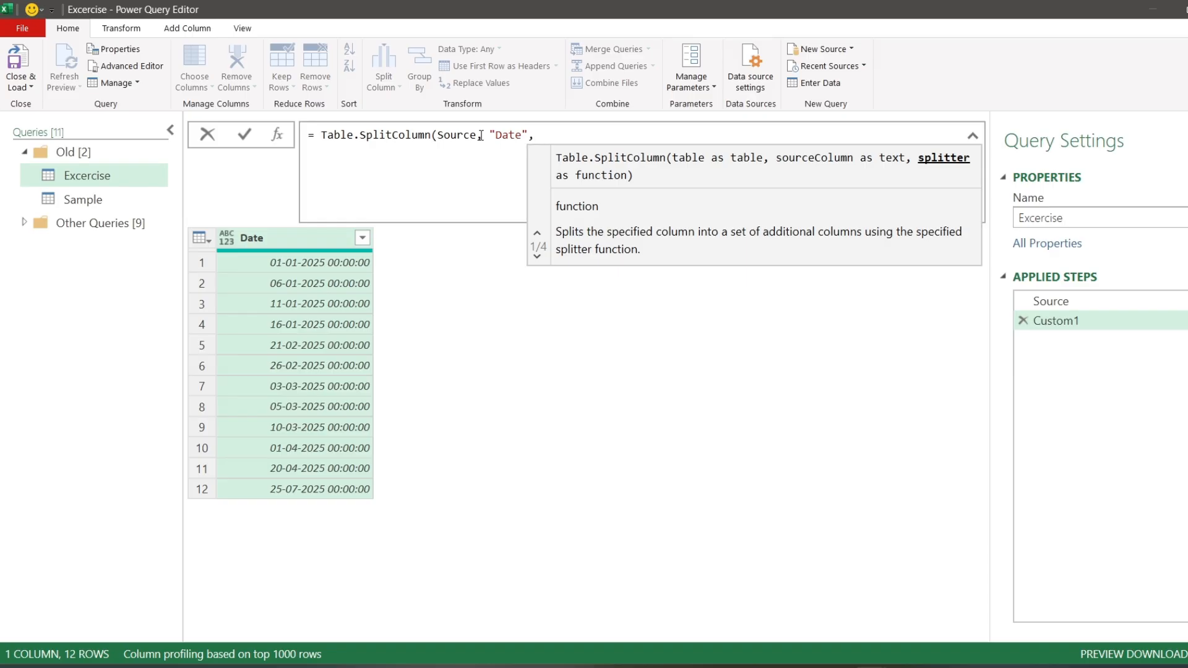
- Complete the formula with "Date" as the source column and each {_} as the splitter, and apply it
text(each )
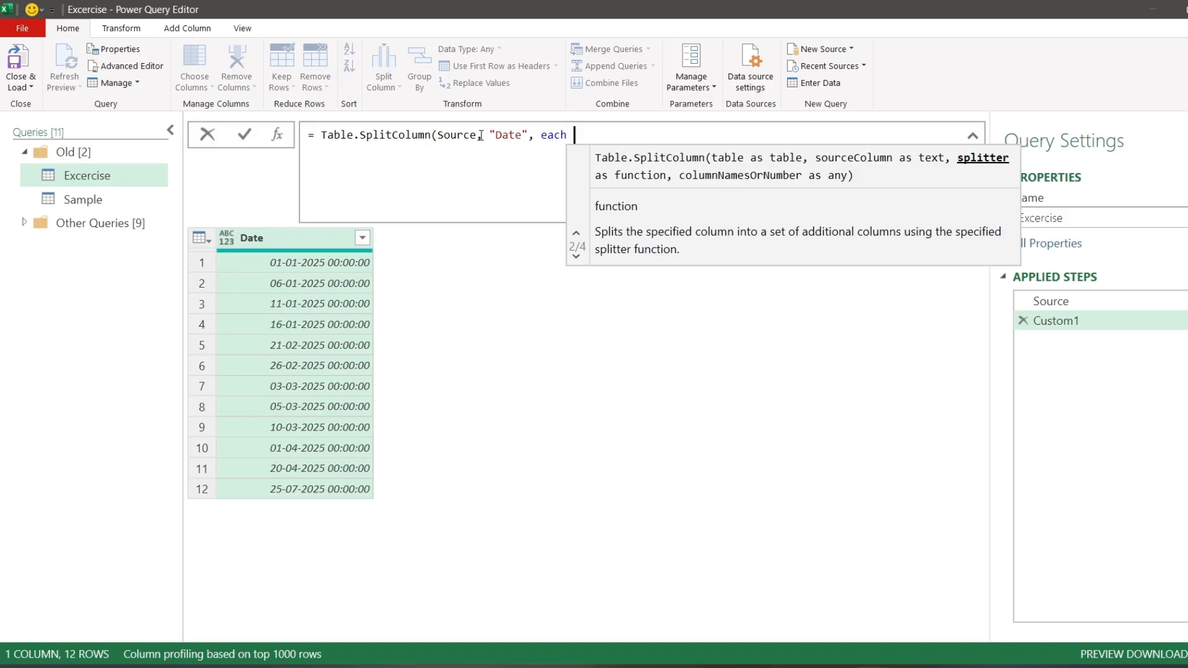
text({)
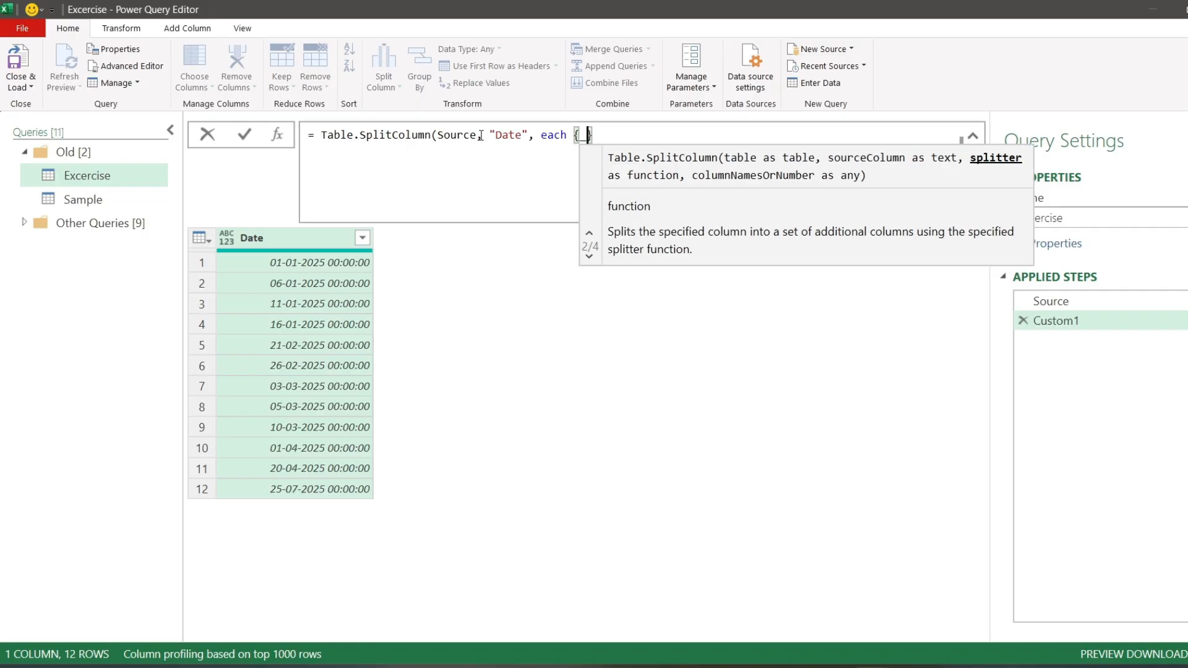
key(Right)
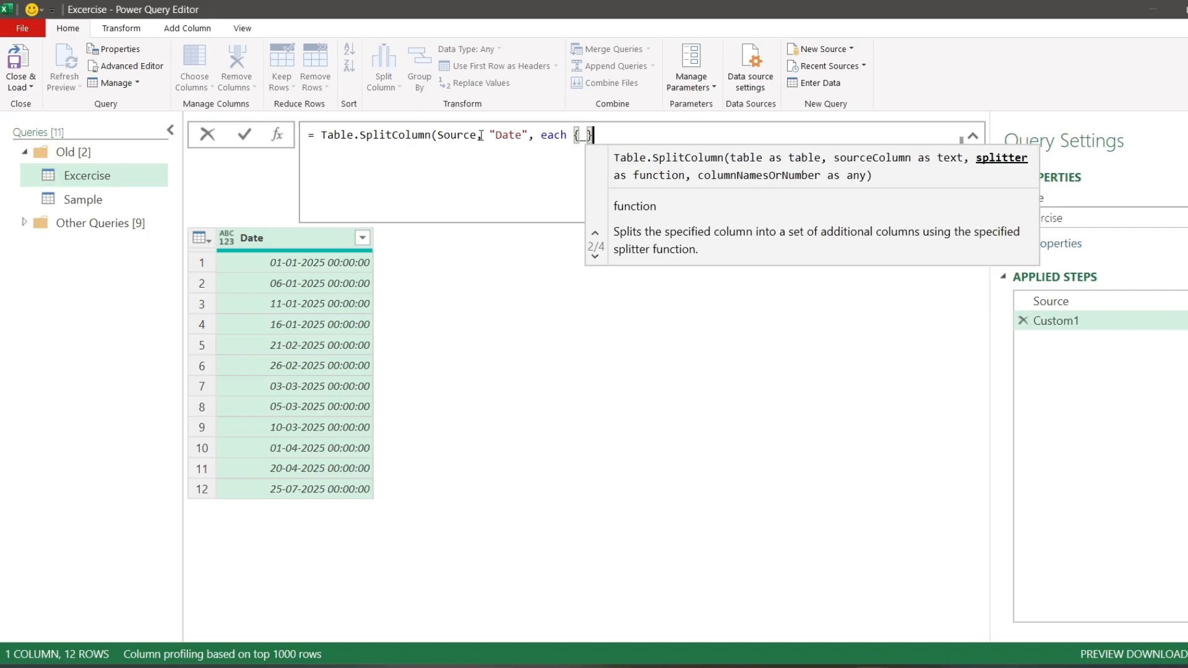
text())
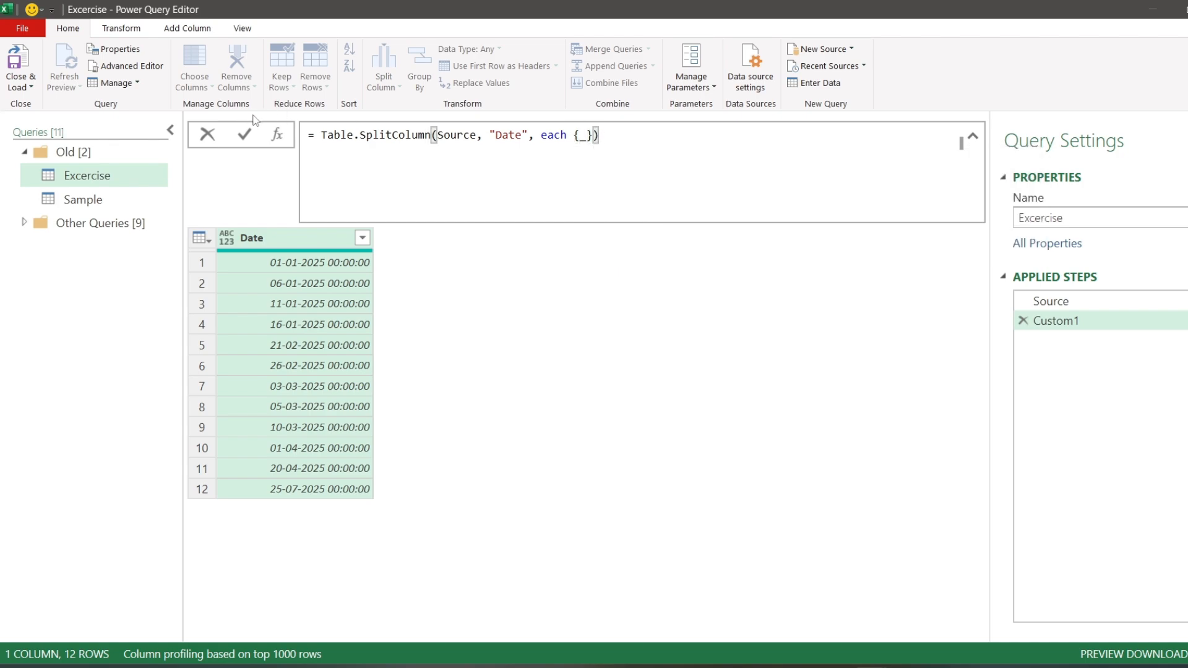
click(250, 135)
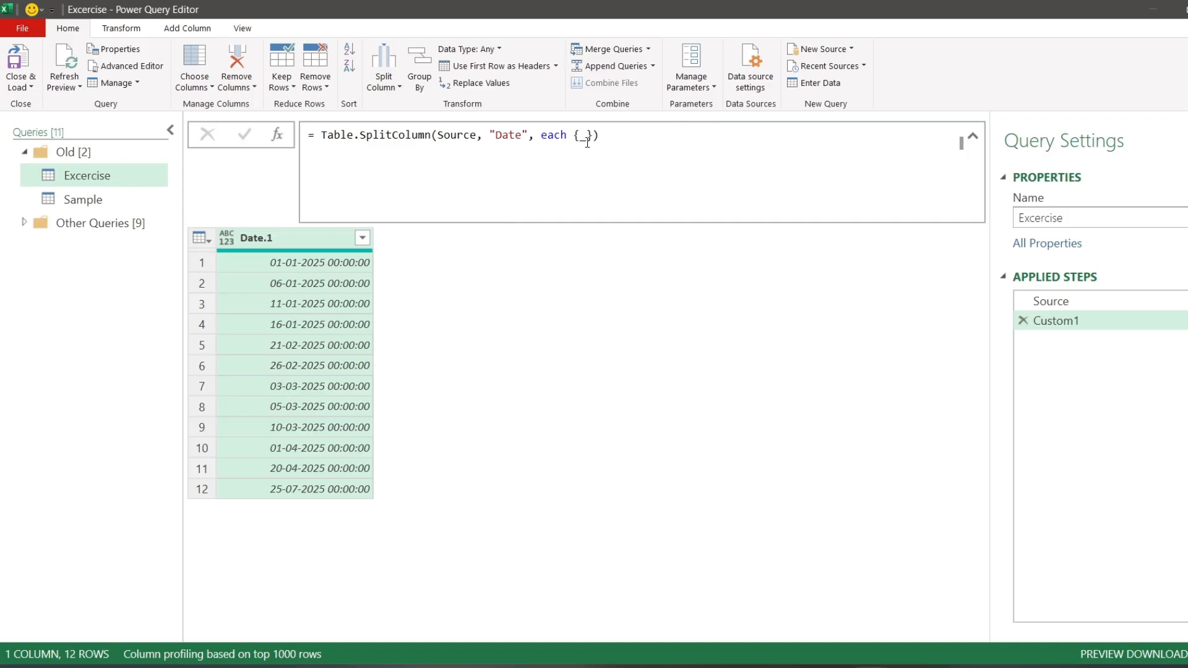
- Extend the splitter list to three items, {_,_,_}, and apply the formula
click(589, 135)
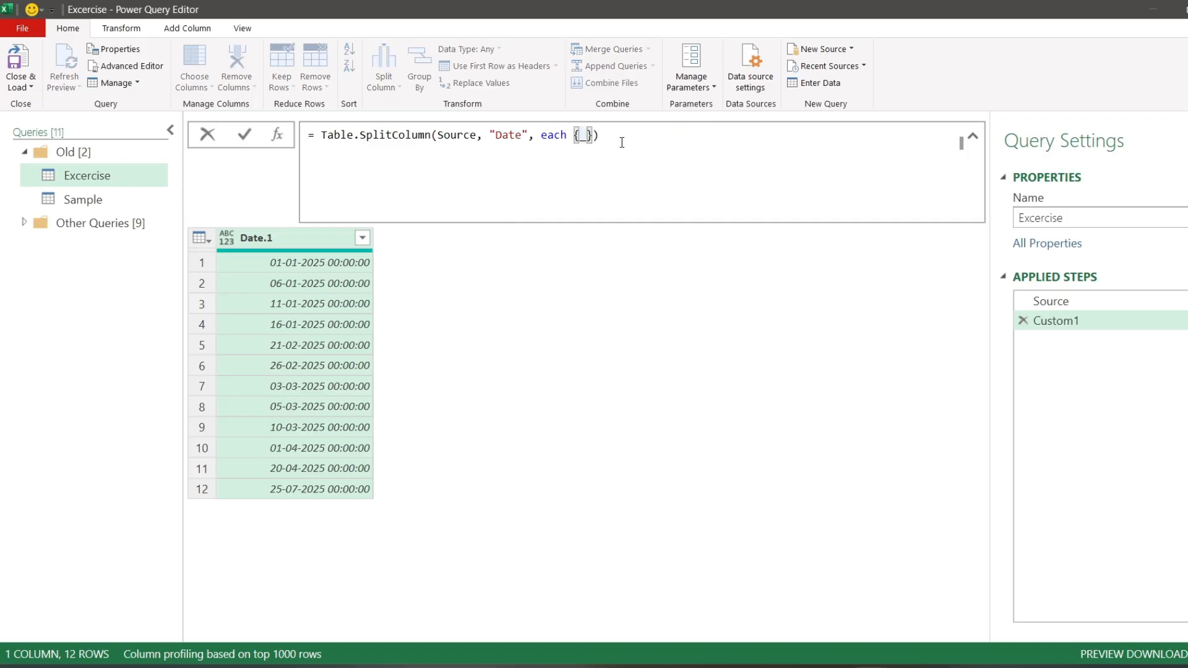
text(,)
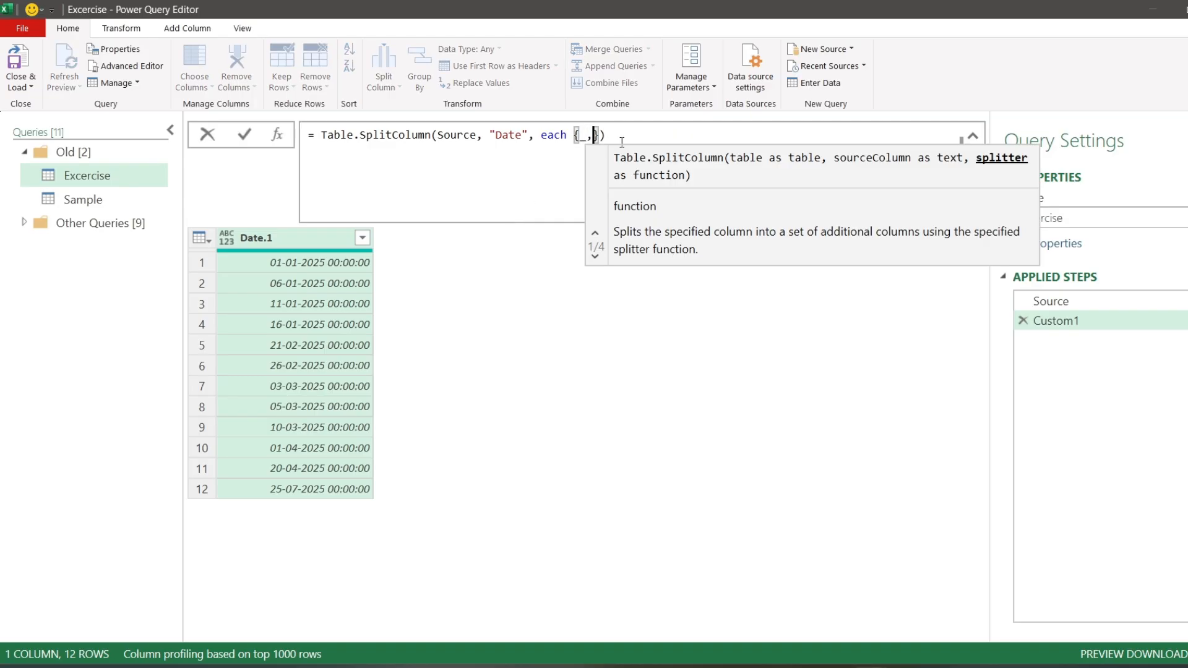
text(_,_)
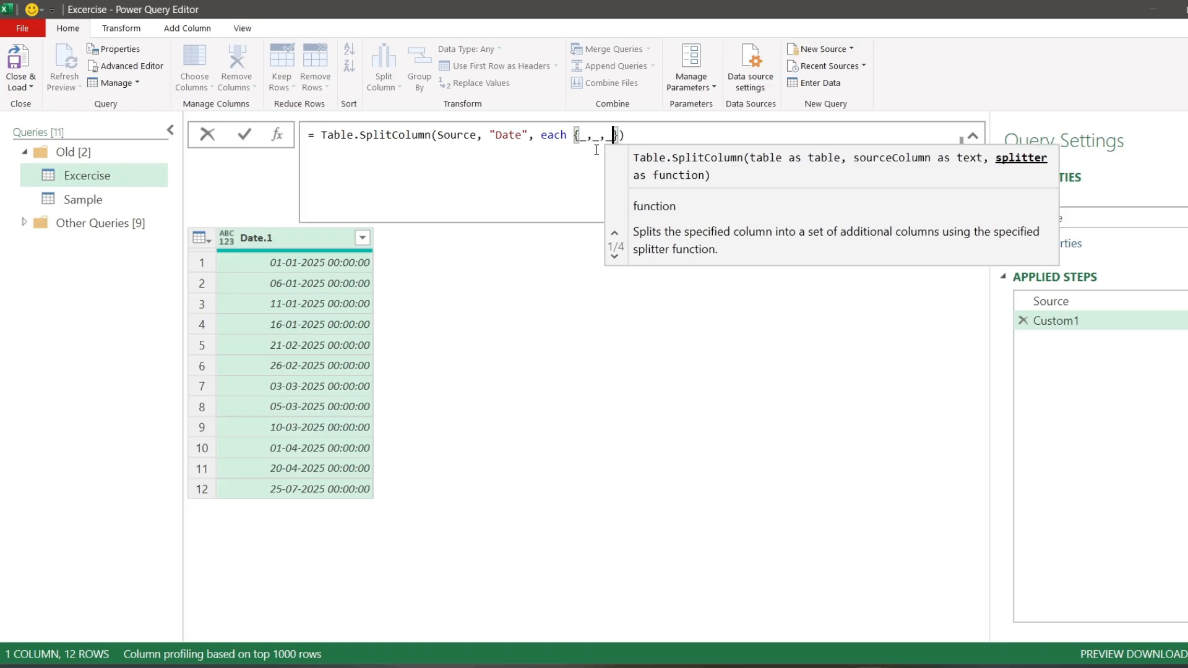
click(245, 134)
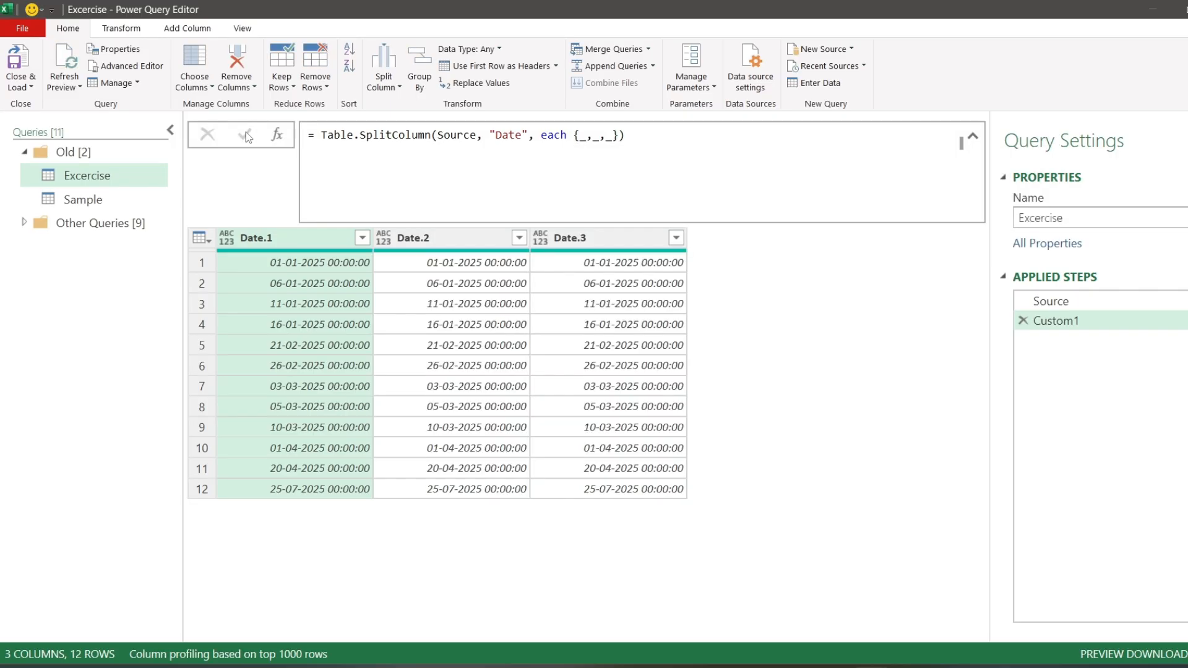
- Add a fourth underscore item to the splitter list, making it {_,_,_,_}, and apply the formula
click(614, 136)
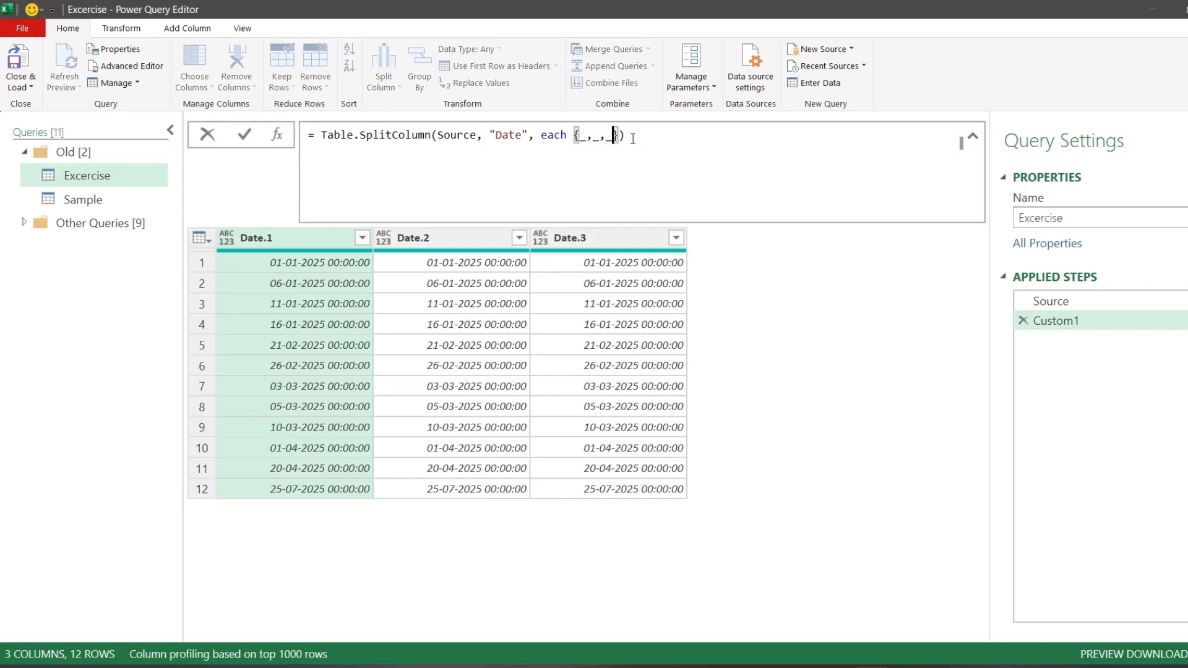
text(,_)
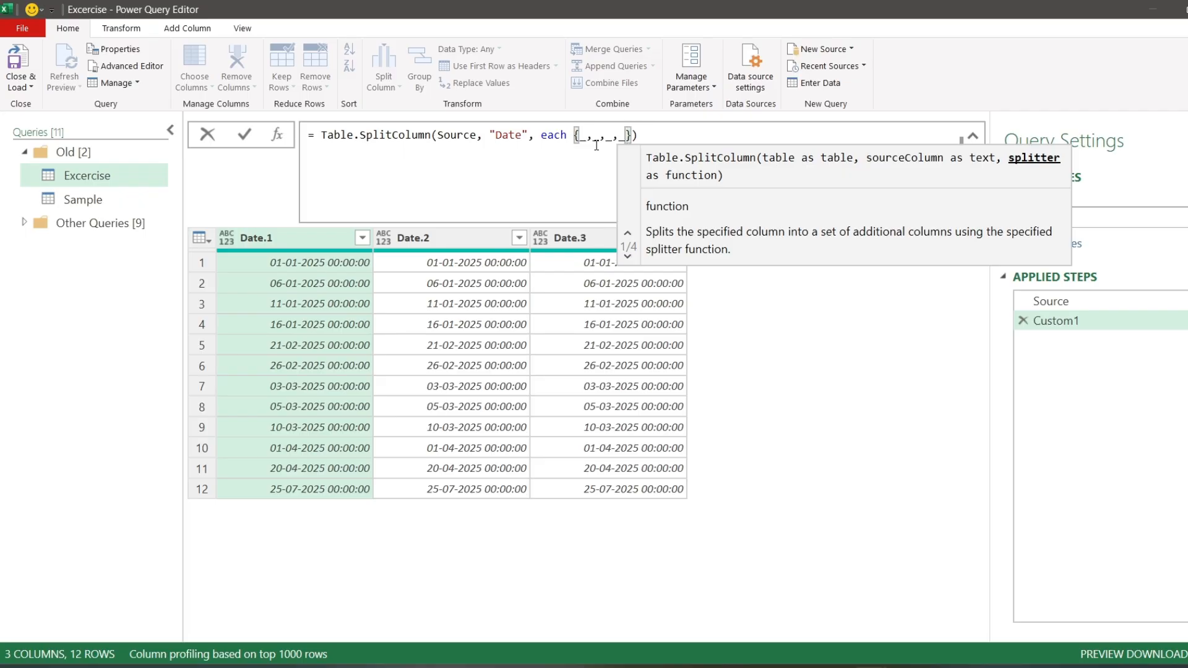
click(247, 134)
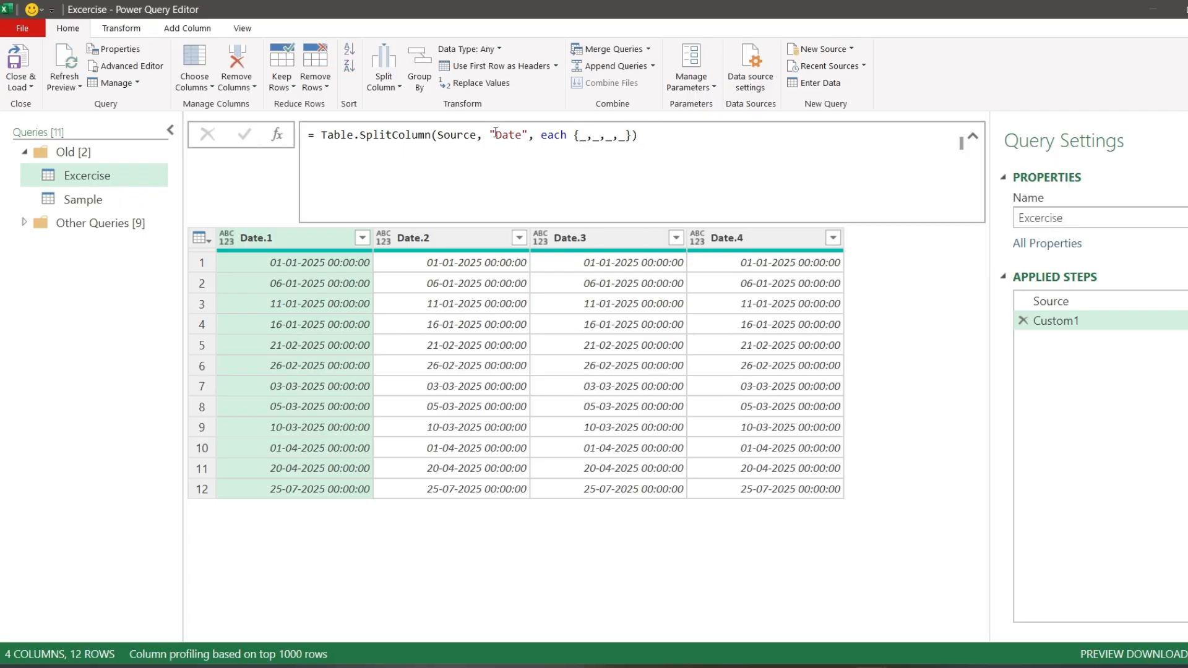
- Wrap the first item of the splitter list in Date.From(_), keeping a comma after it
click(581, 136)
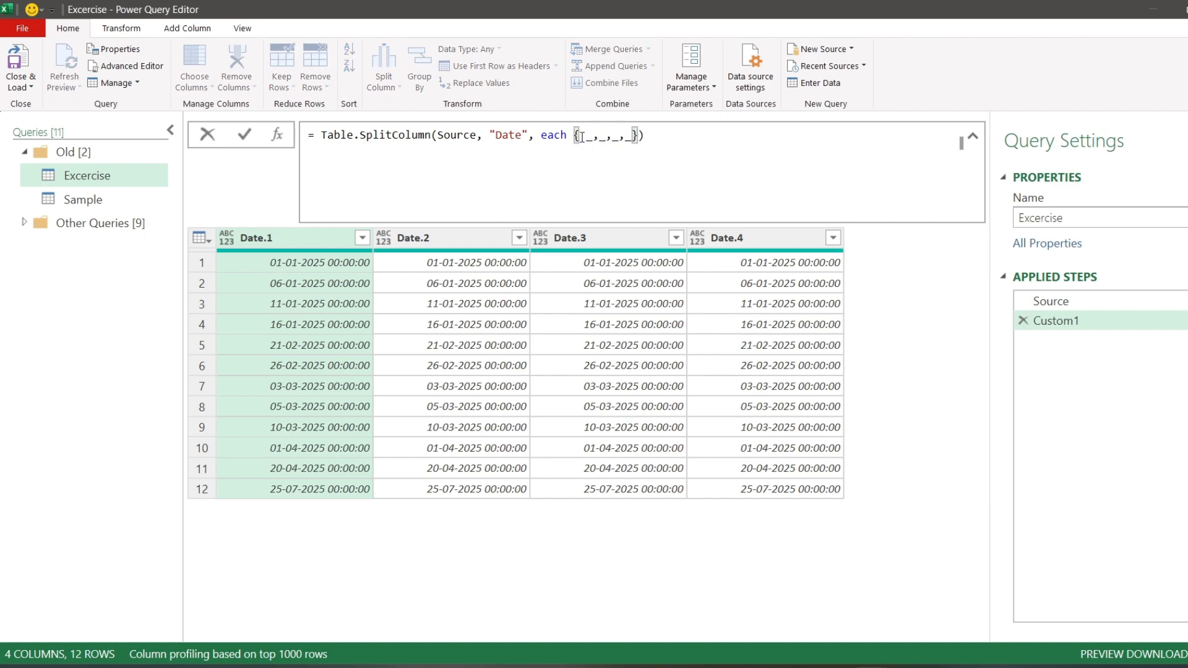
text(Date.From)
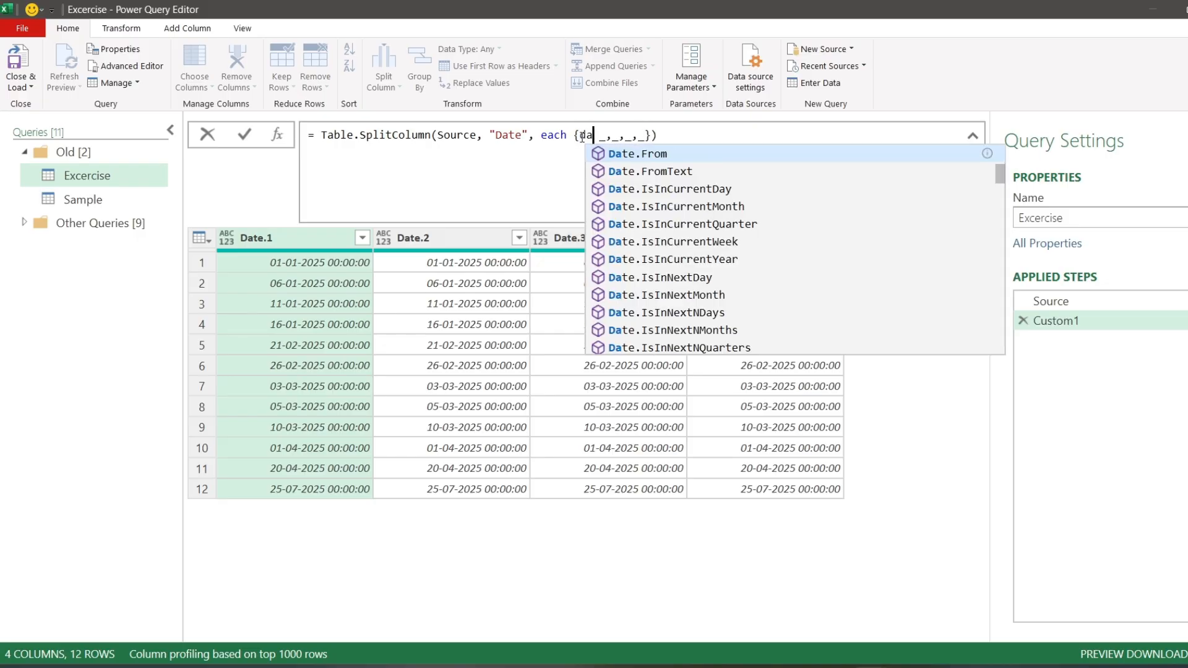
text(()
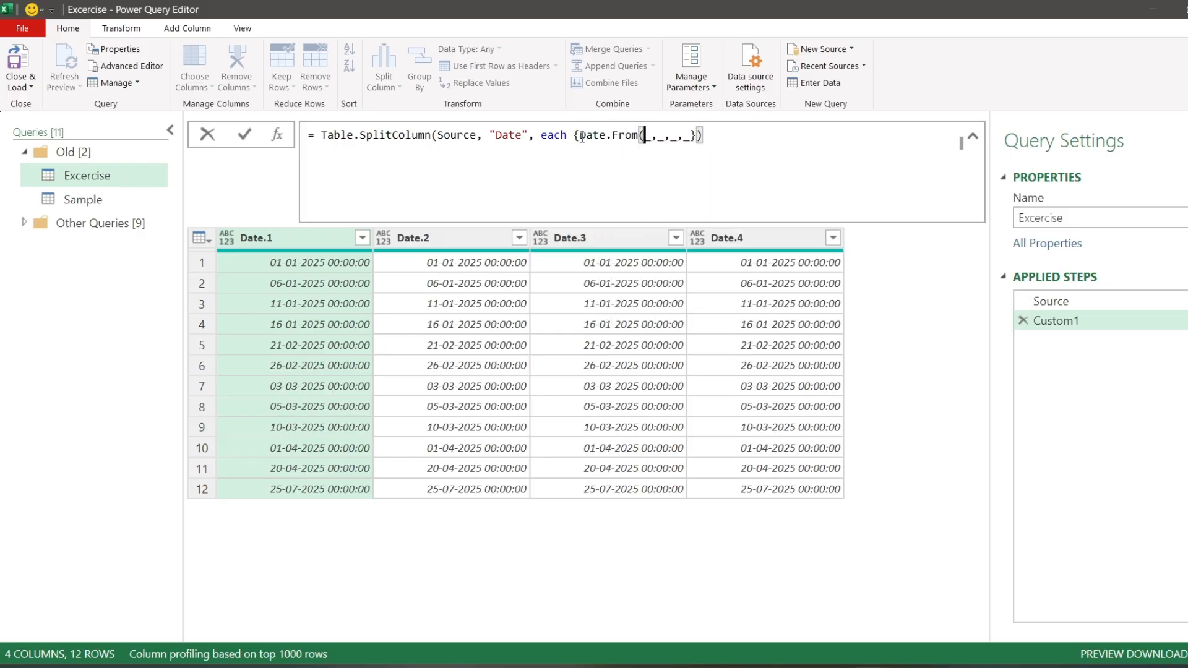
key(Right)
text())
key(Right)
text(, dafr)
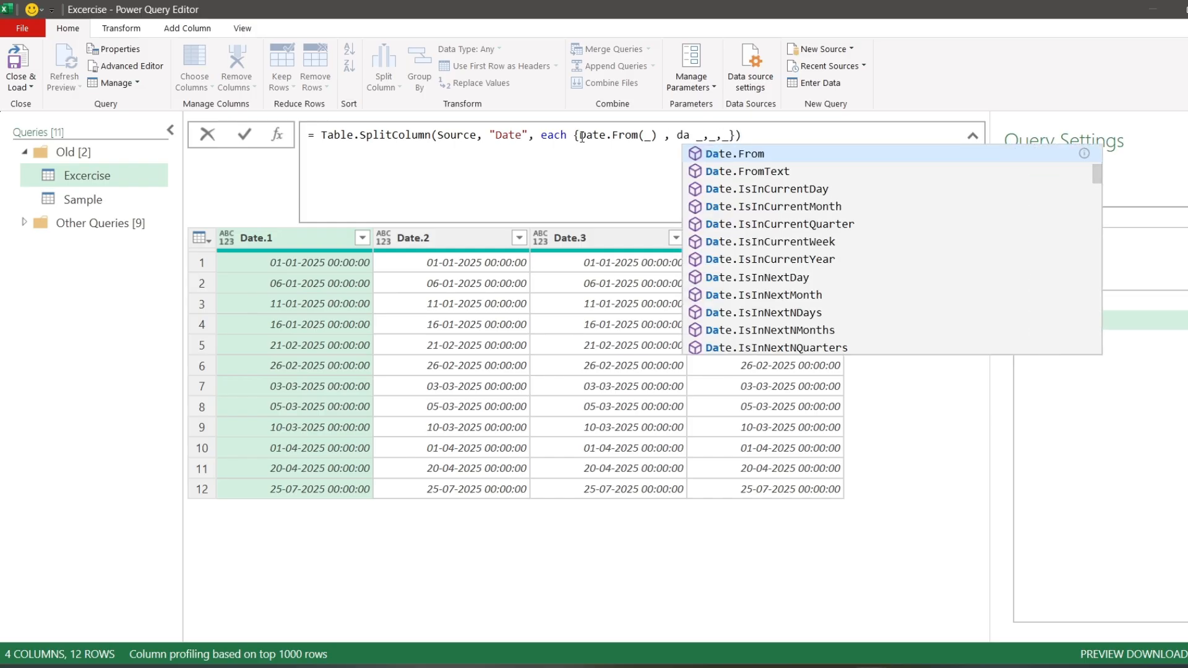
- Convert the second item of the splitter list to Date.From(_)
key(Down)
key(Tab)
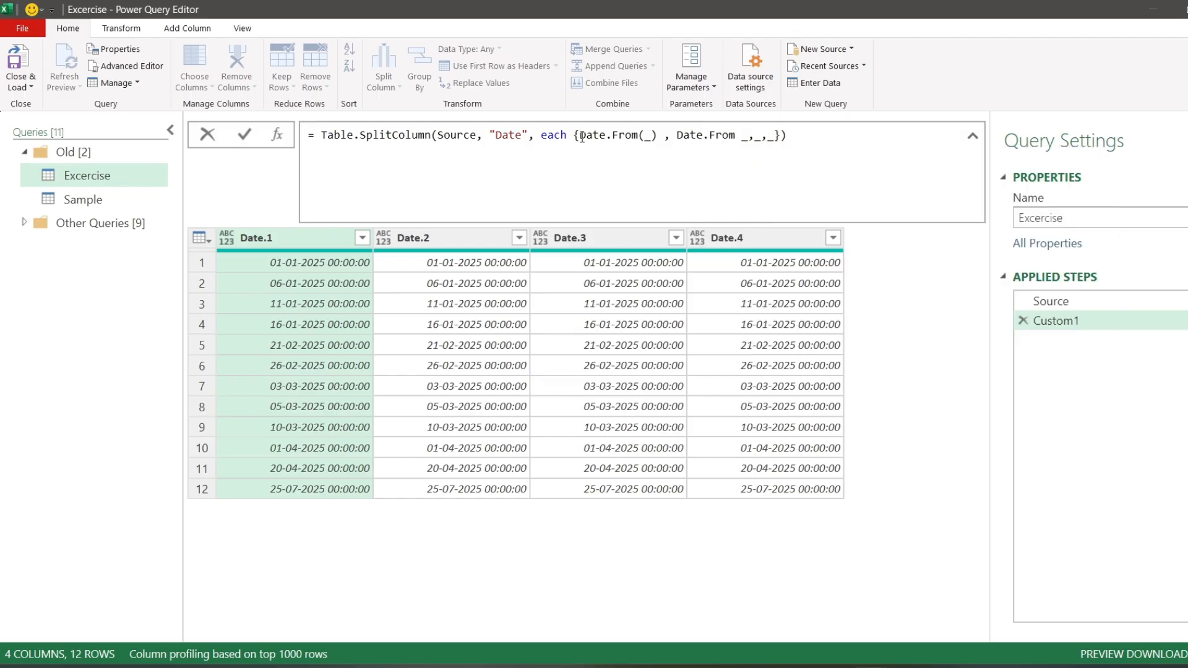
text(()
key(Delete)
key(Delete)
key(Right)
text())
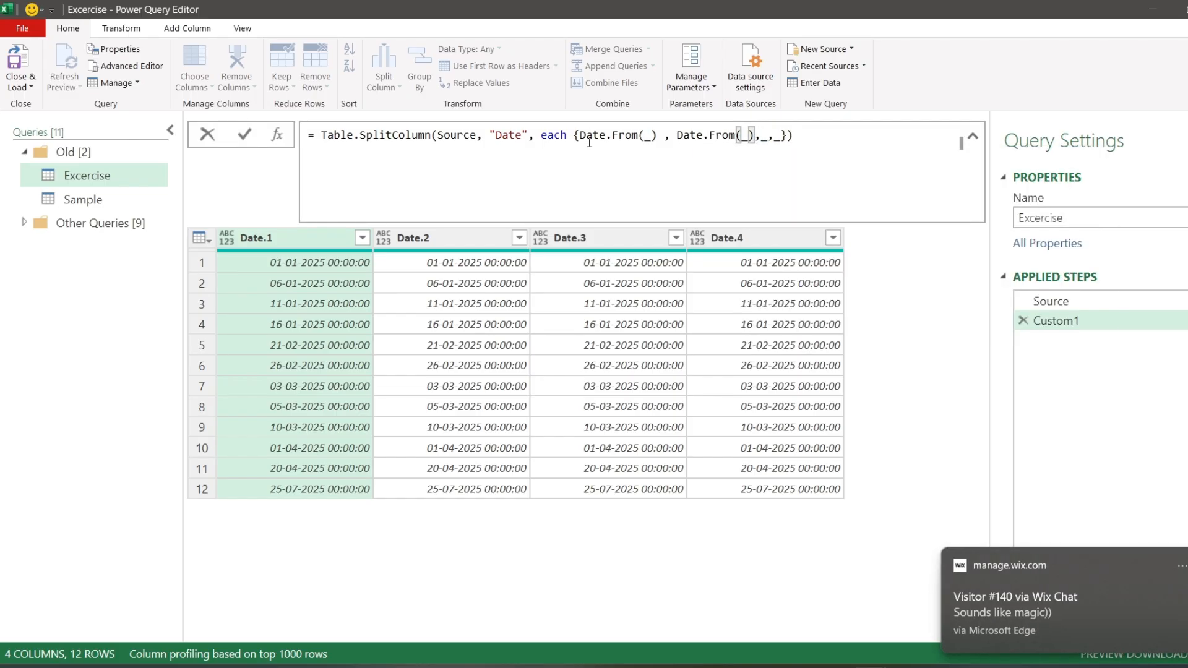
- Nest the second item's Date.From(_) inside Date.ToText with the format "MMM"
click(673, 135)
text(dateto)
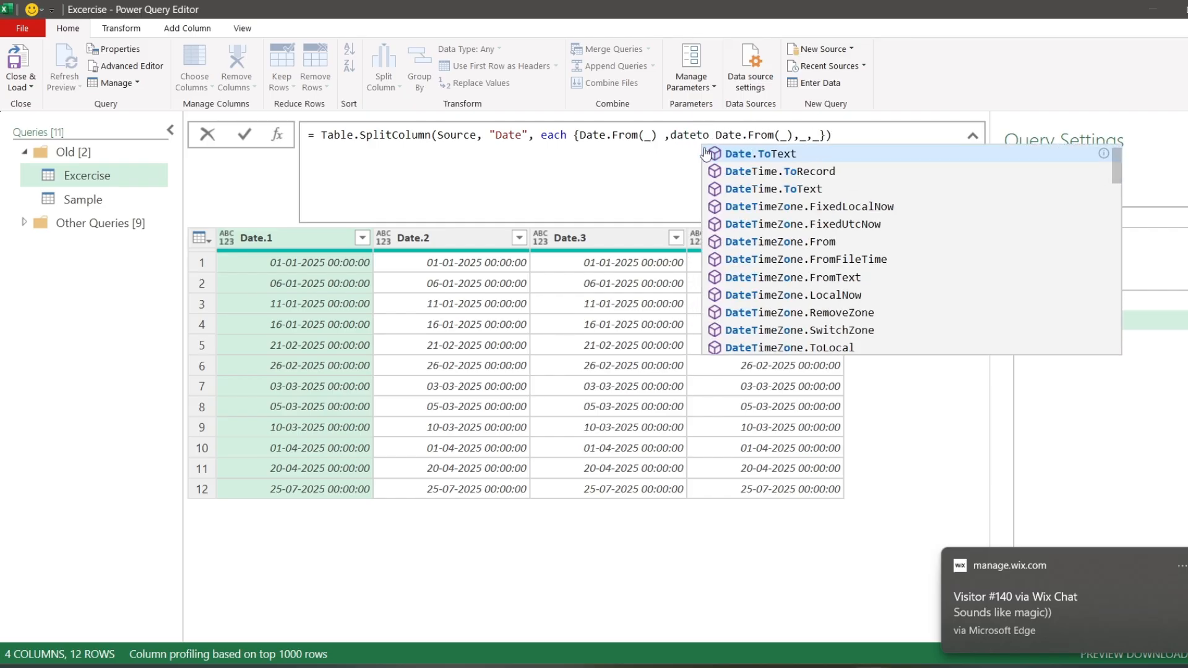
click(706, 154)
text(()
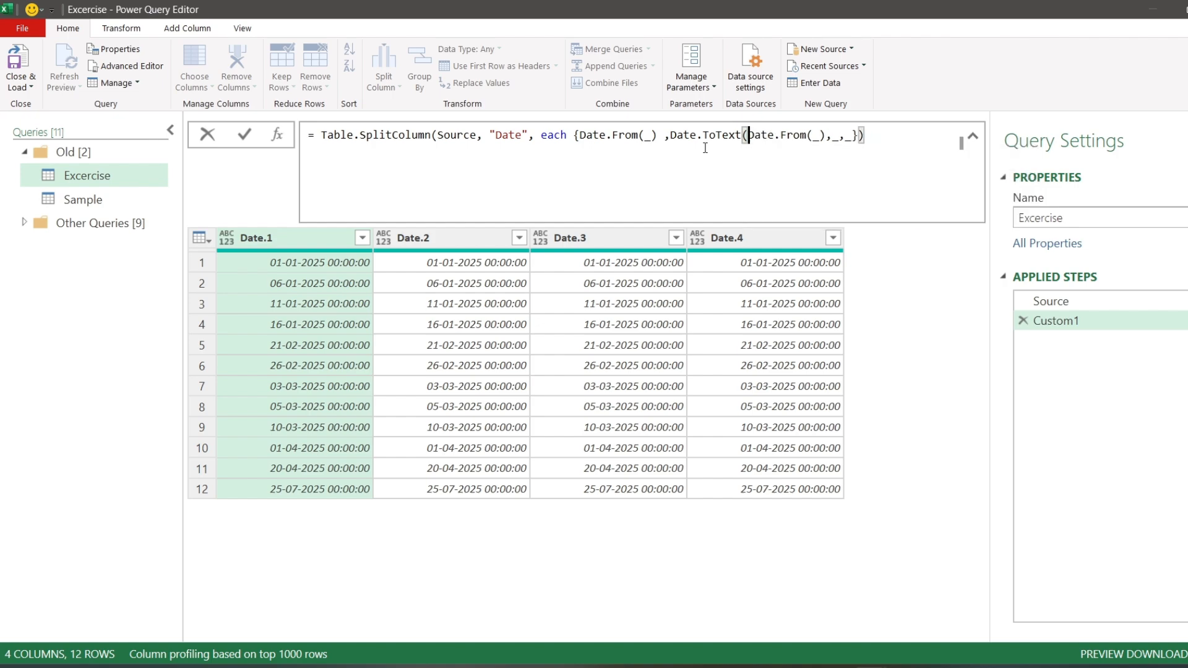
click(826, 135)
text(,"MMM")
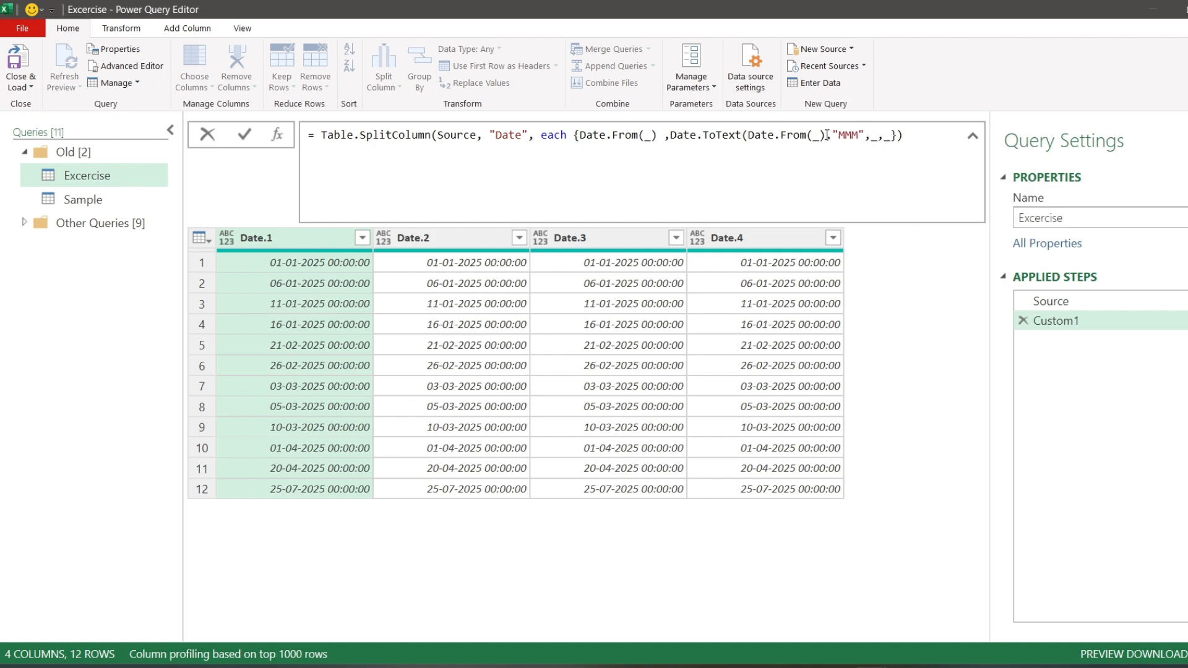
text())
- Wrap the third item of the splitter list in Date.QuarterOfYear(_)
key(Right)
key(Left)
text(dateq)
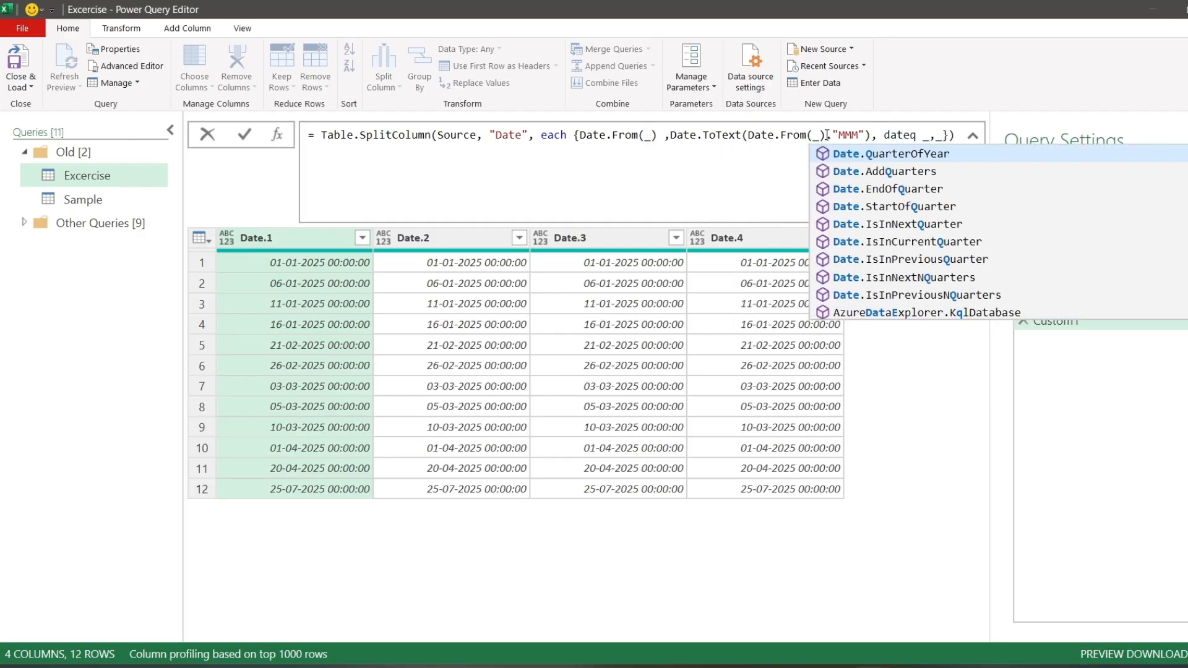
key(Tab)
text(()
key(Delete)
key(Delete)
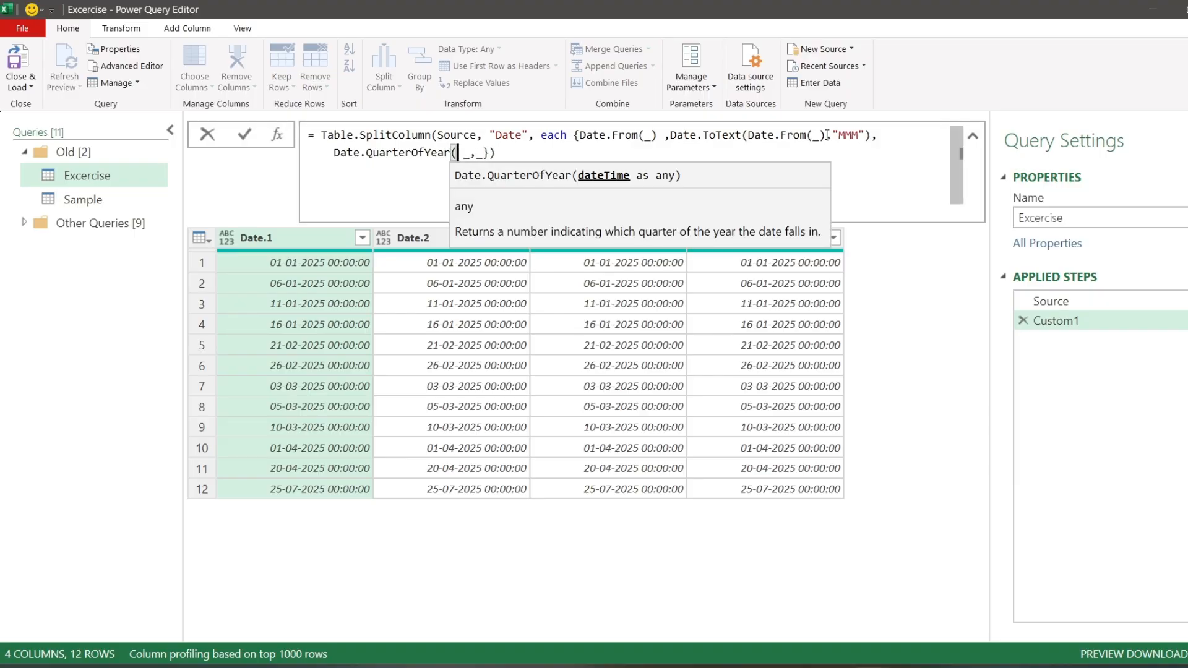
key(Right)
text())
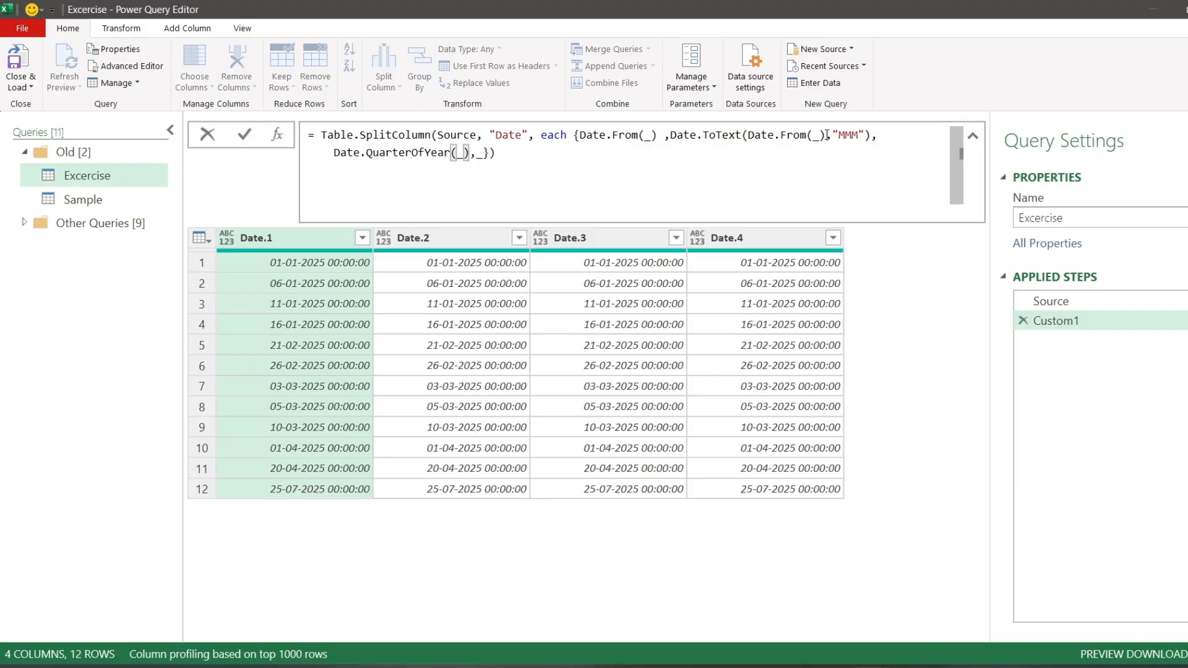
- Convert the fourth item of the splitter list to Date.From(_)
key(Right)
text(each {Date.From)
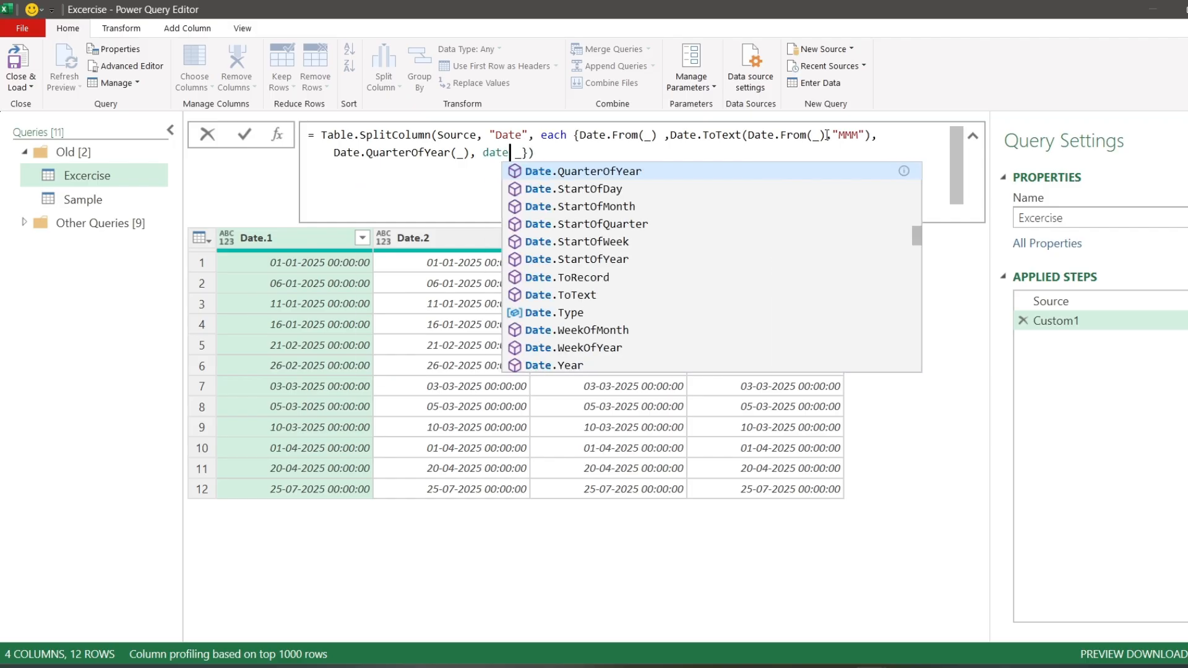
key(Tab)
key(Delete)
text((_)
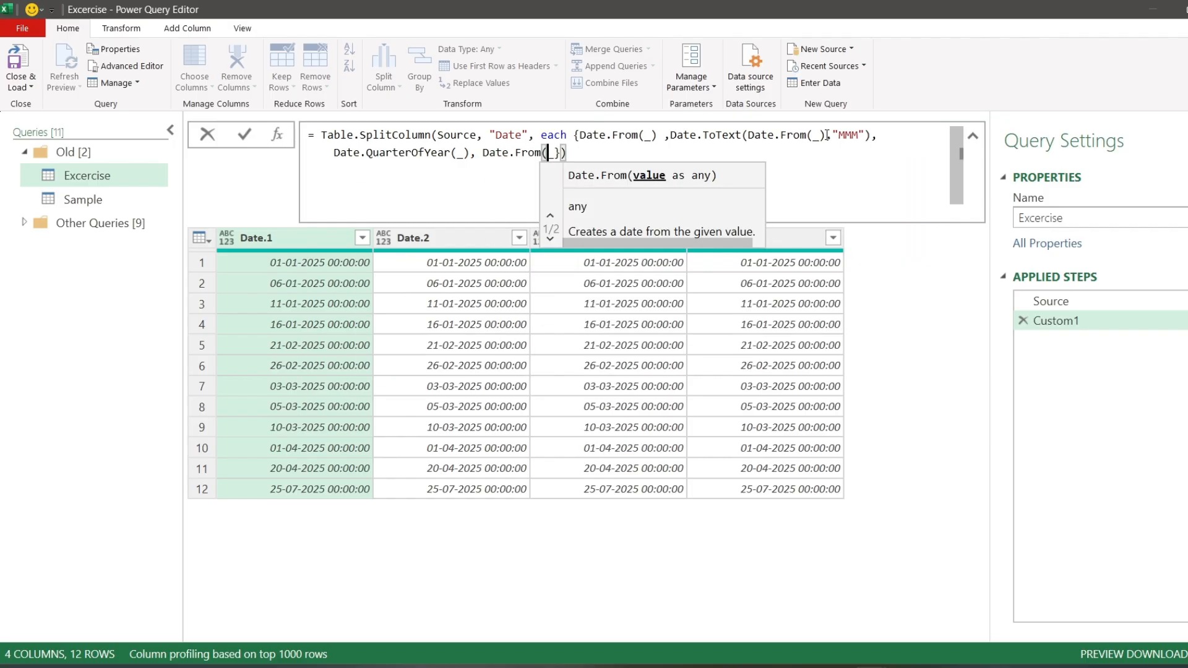
text())
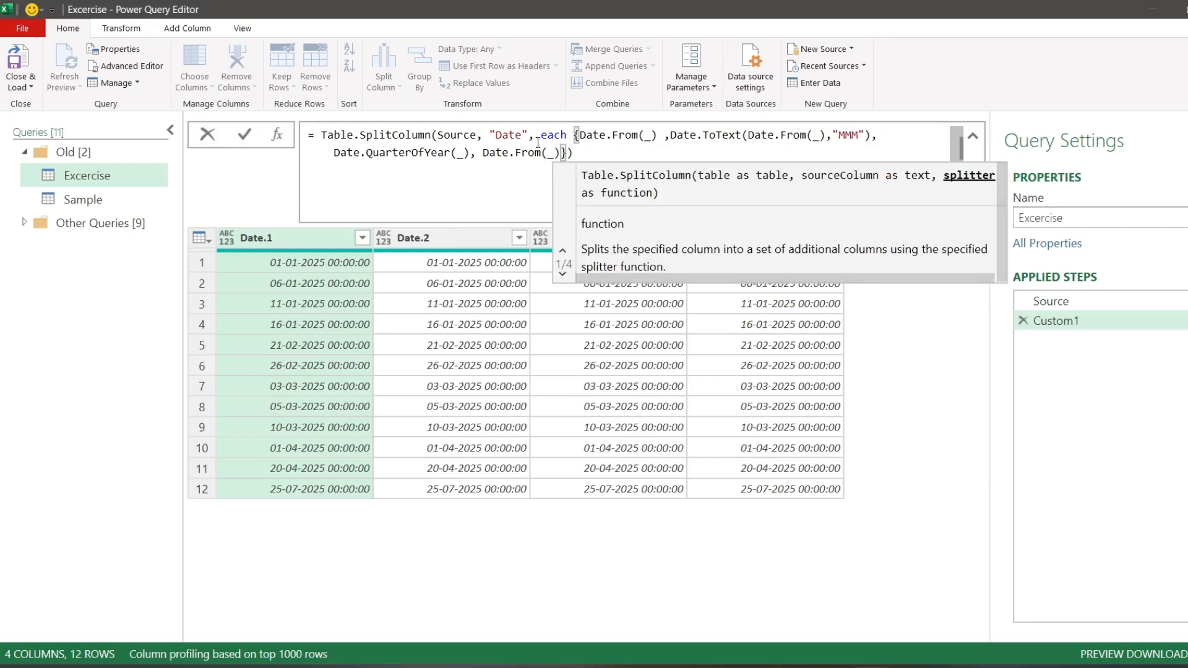
- Nest the fourth item's Date.From(_) inside Date.Year and apply the formula
click(477, 153)
text(date)
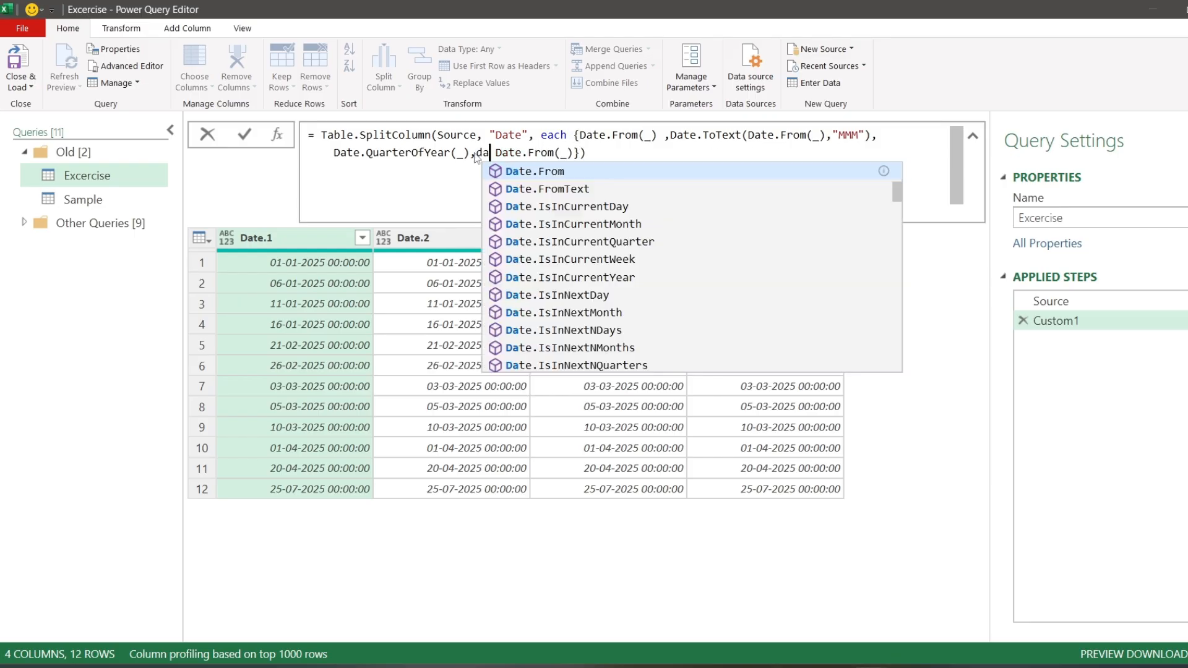
text(ye)
key(Tab)
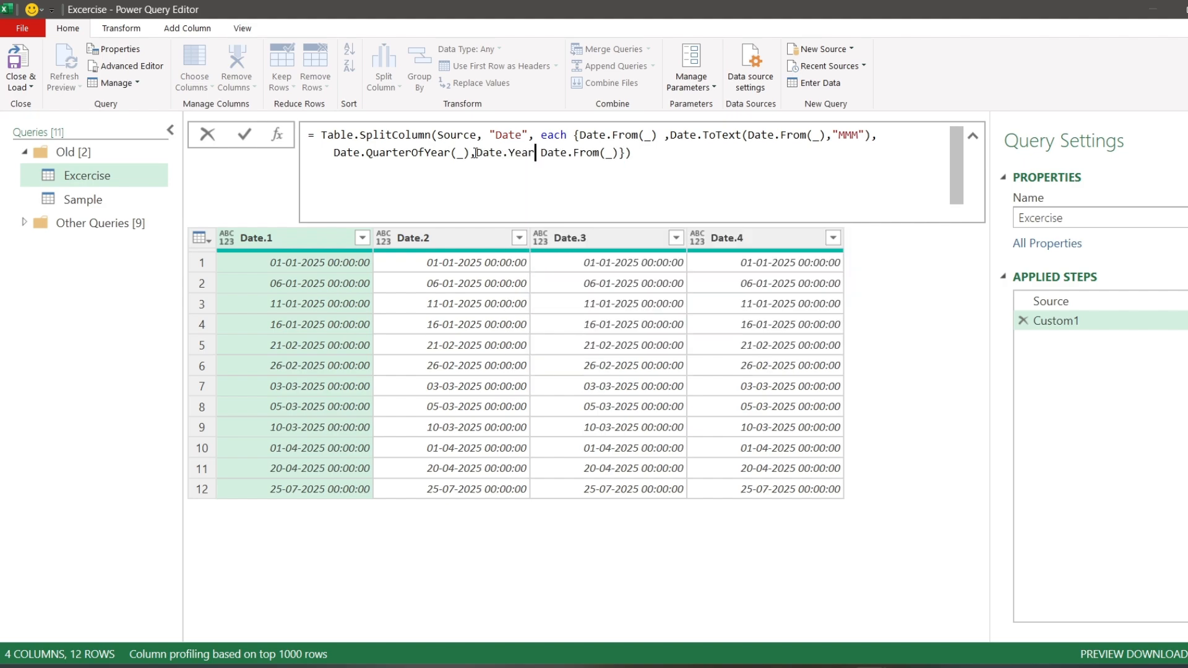
key(Delete)
text(()
click(620, 153)
text())
click(246, 134)
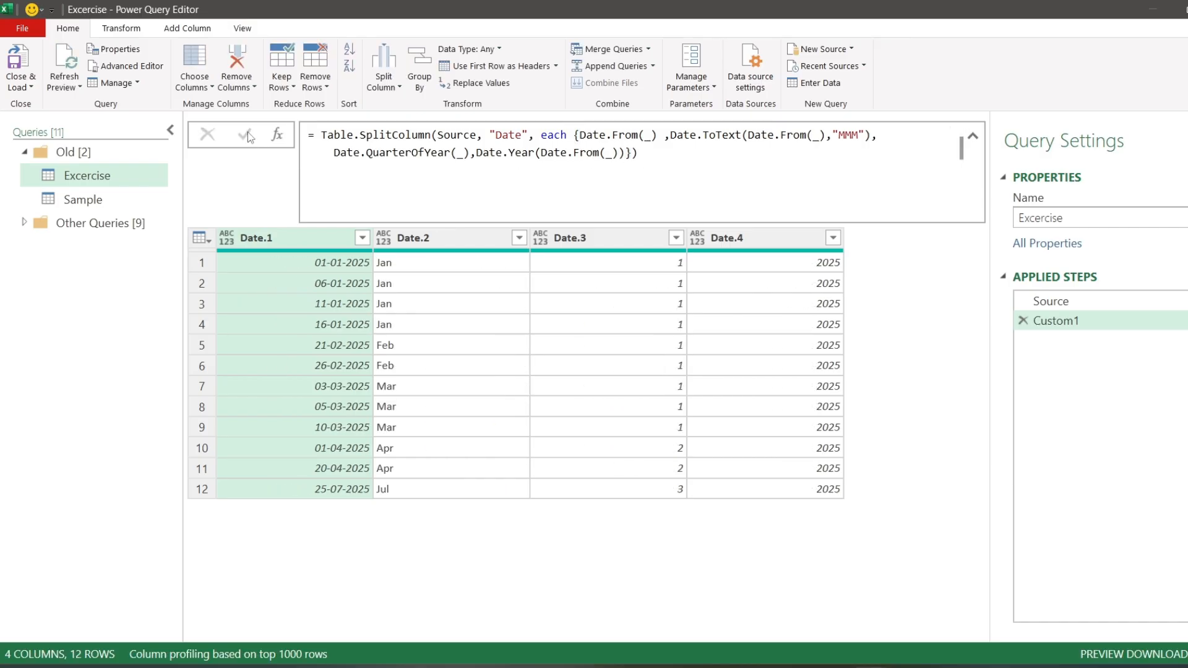
- Wrap the third item's Date.QuarterOfYear(_) in Text.From, closing the parenthesis before the Date.Year item
click(615, 266)
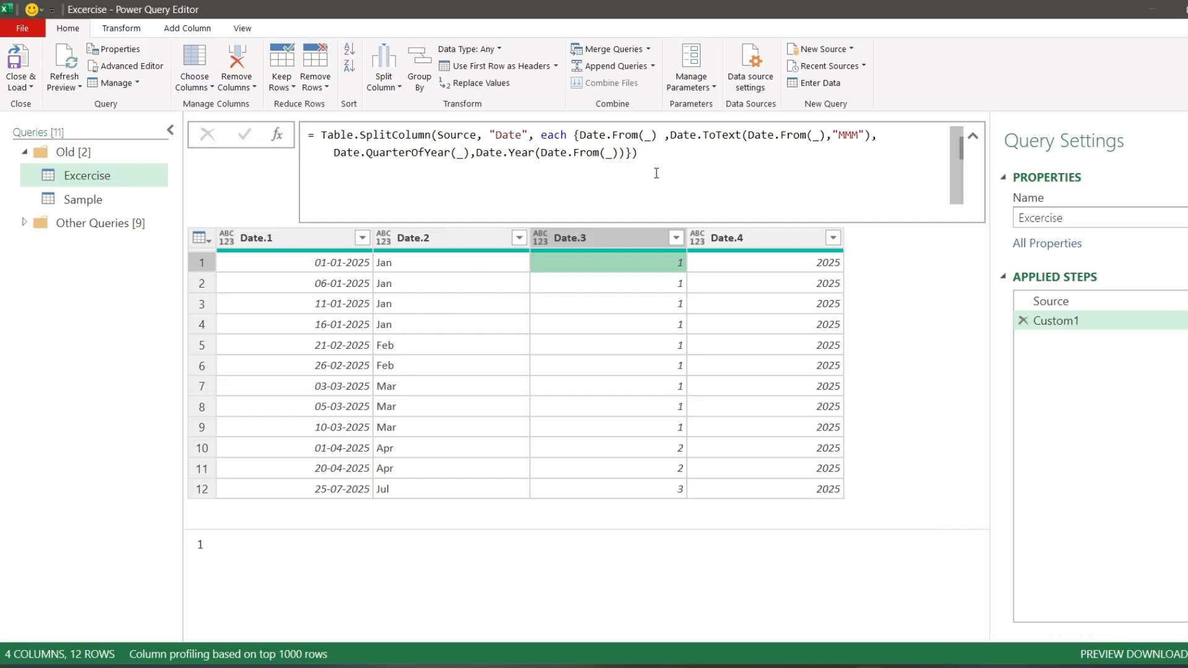
click(332, 153)
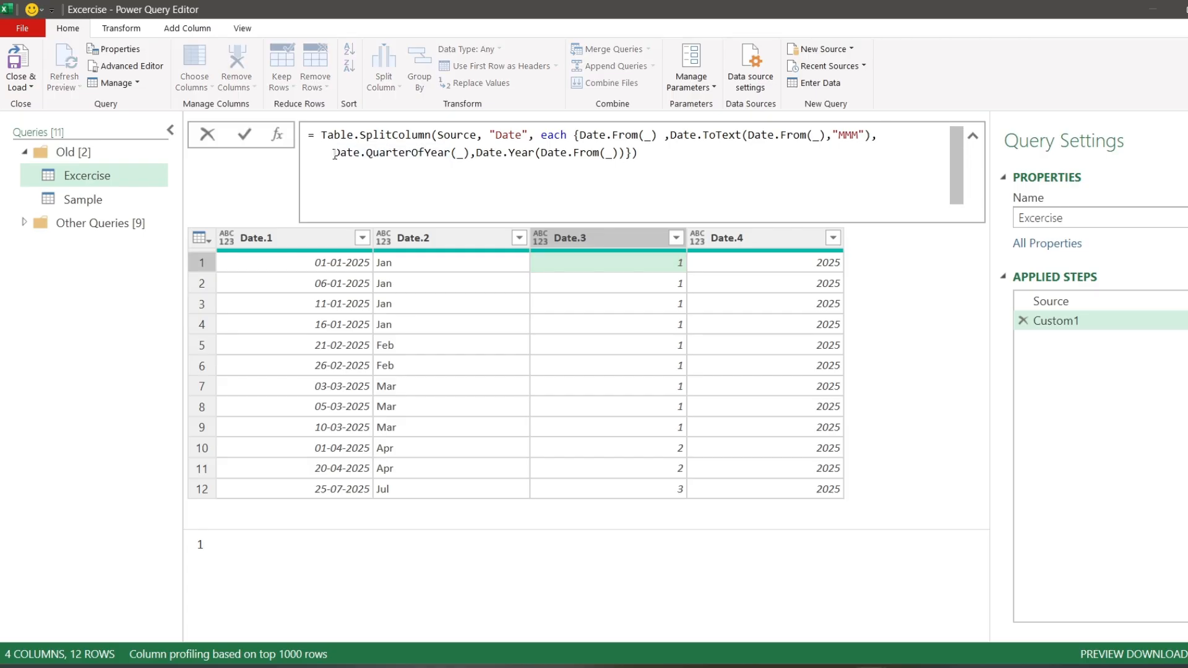
text(Text.From)
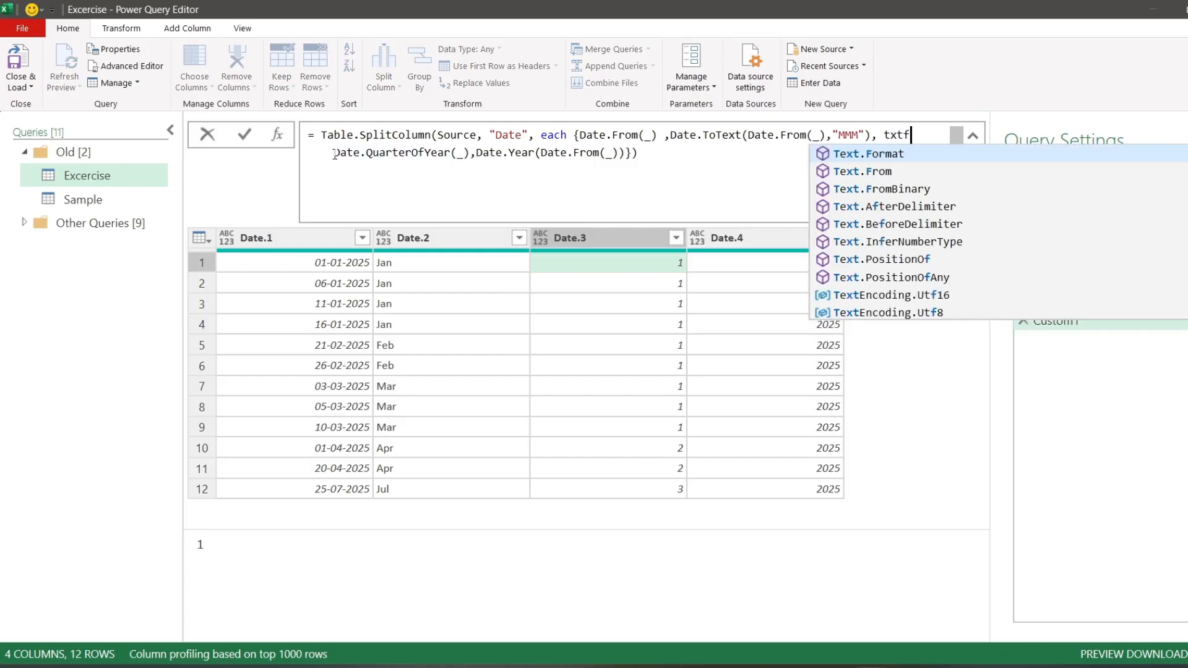
text(()
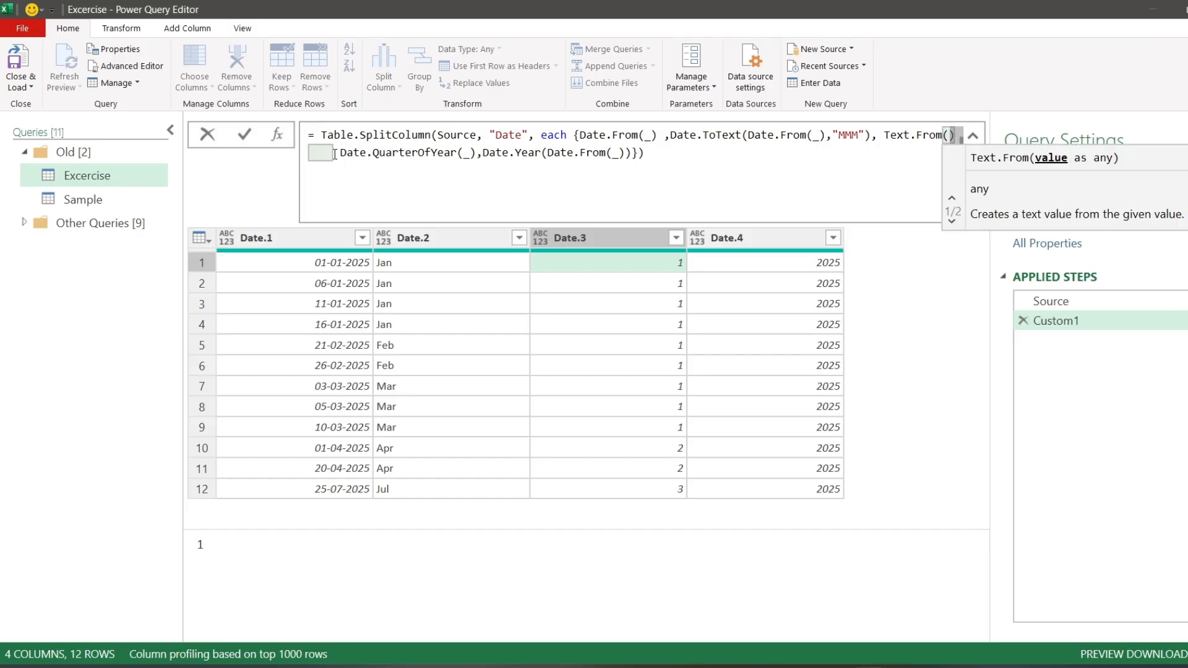
key(Delete)
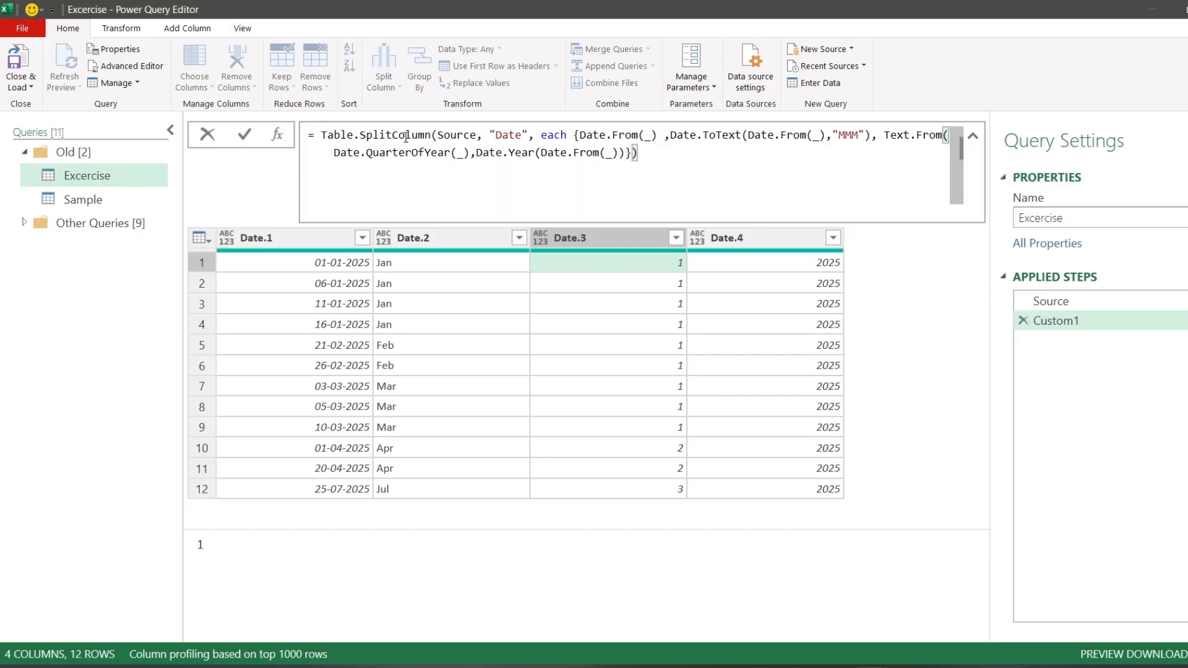
click(470, 152)
text())
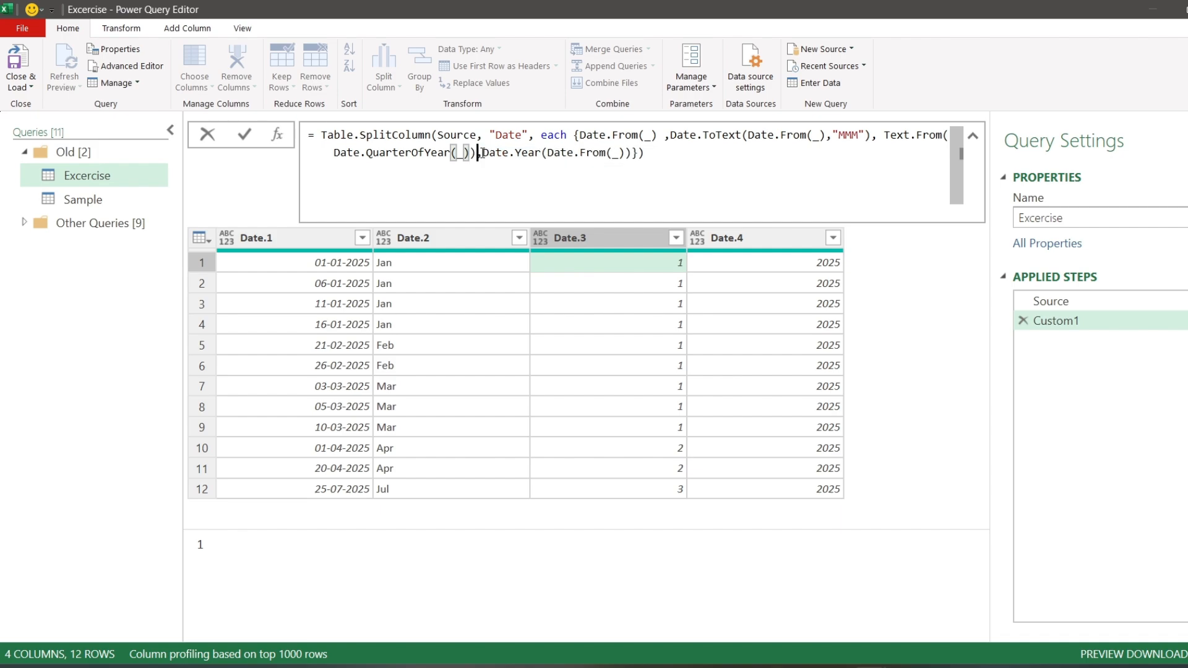
- Prefix the third item's Text.From expression with "Q" & and apply the formula
click(878, 135)
text("Q")
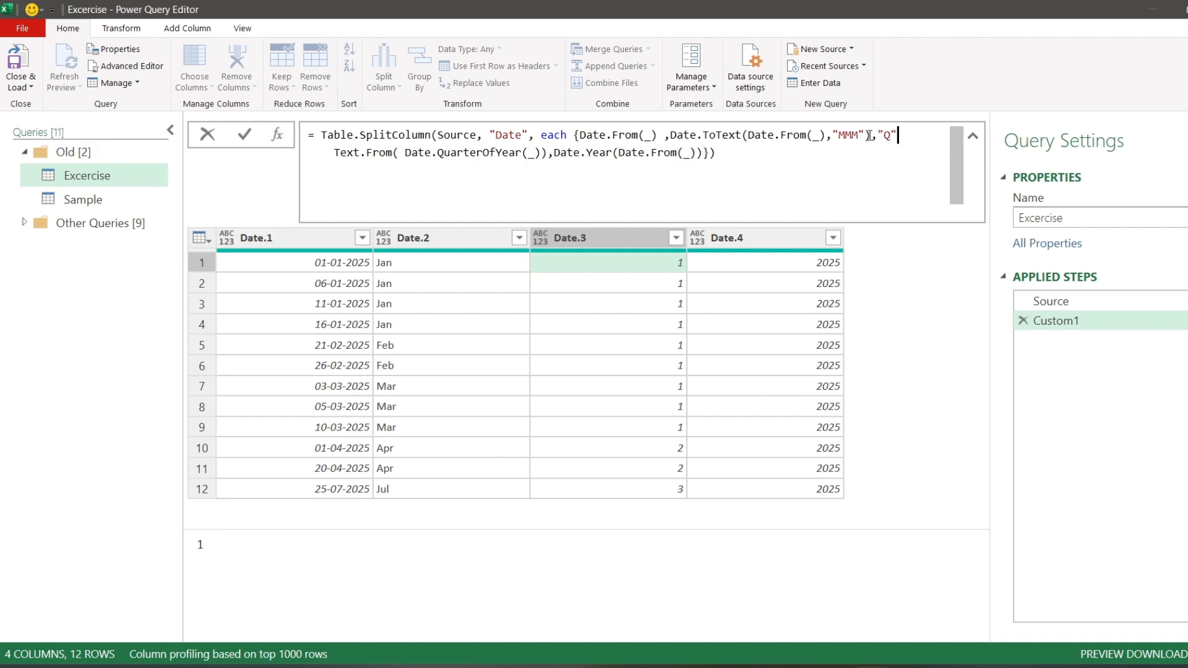
text( &)
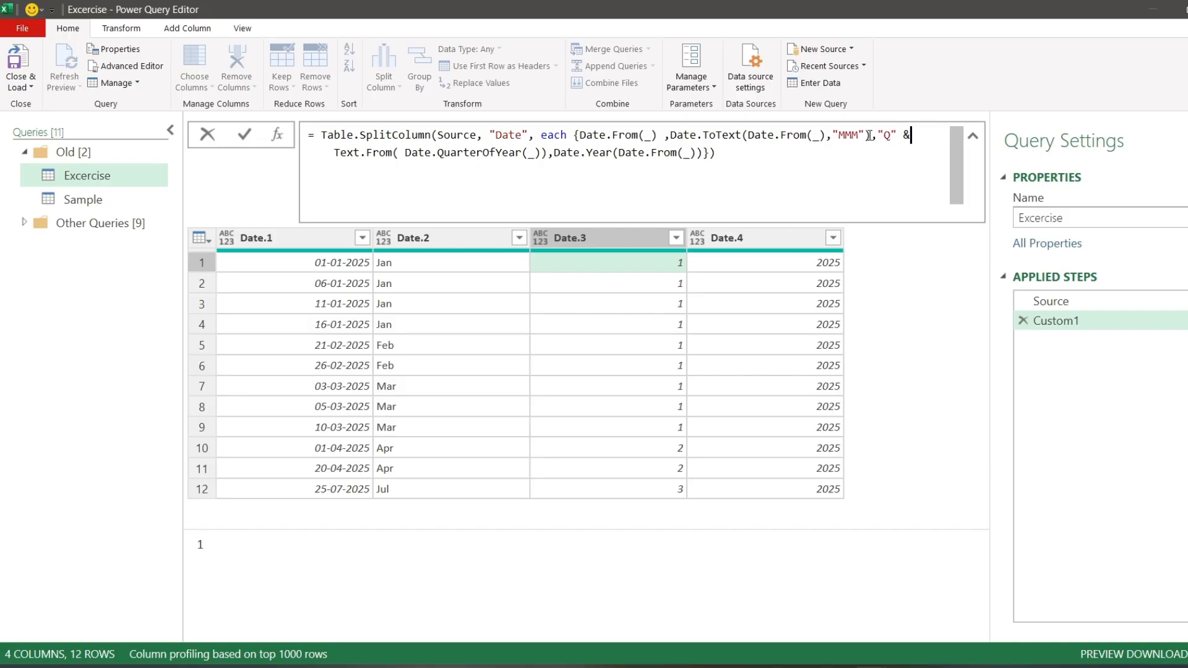
click(245, 136)
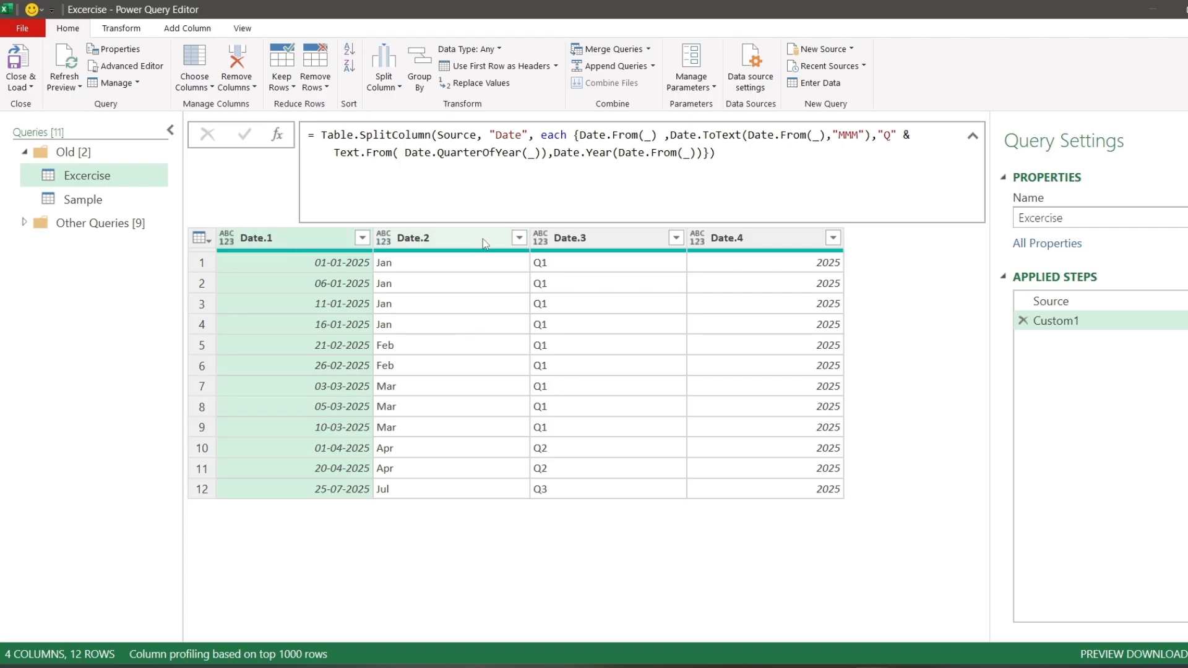
- Add the column names list {"Date","Month","Qtr","Year"} as the last Table.SplitColumn argument and apply the formula
click(745, 153)
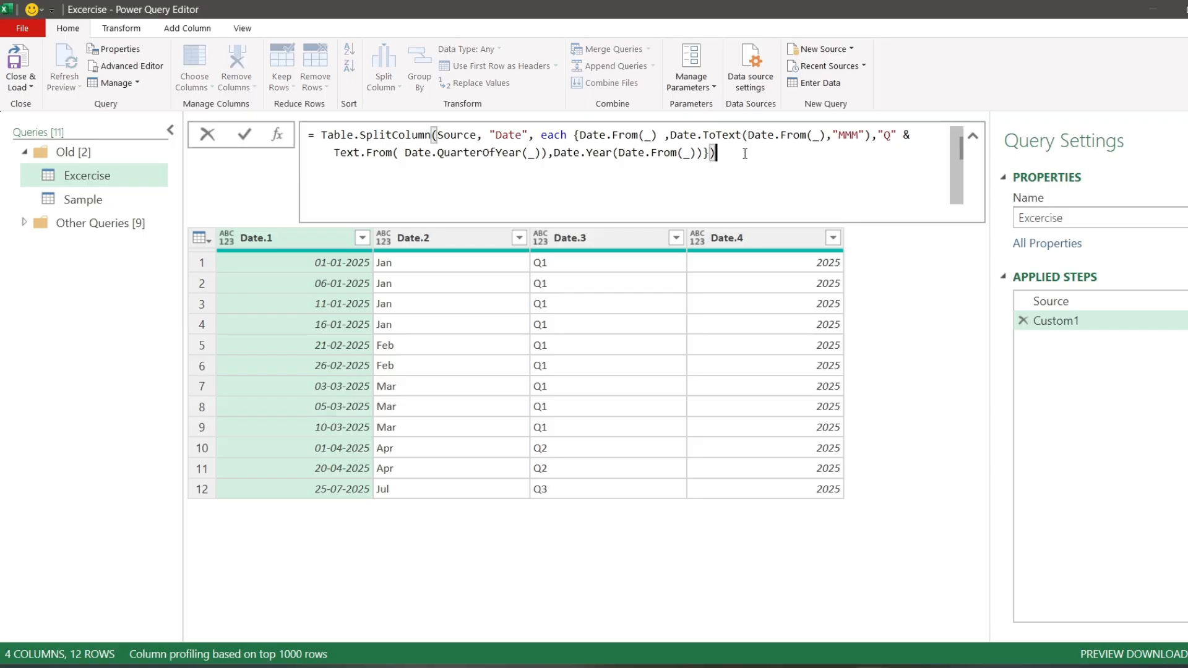
key(BackSpace)
text(,)
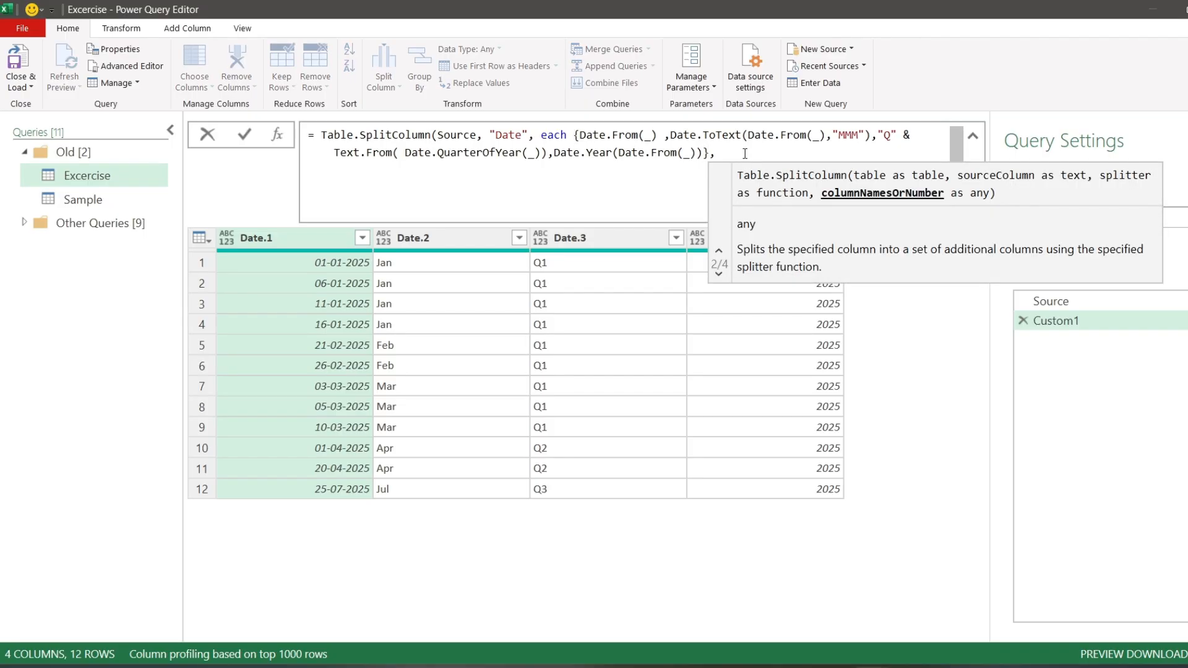
text({"Da)
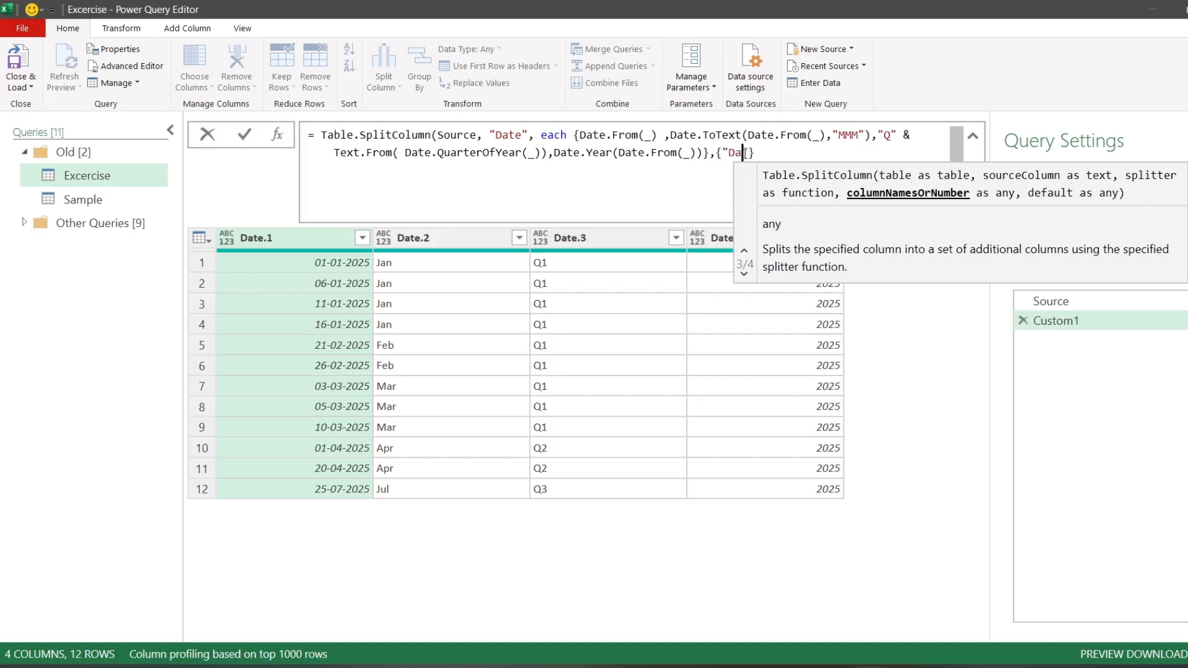
text(te",)
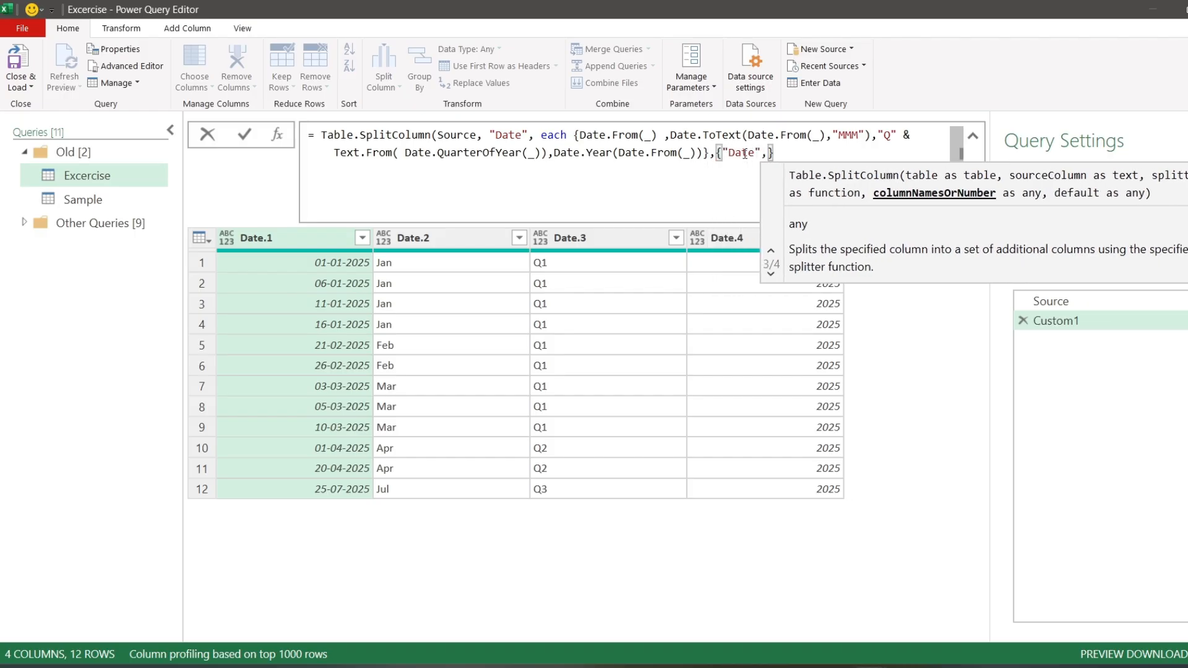
text(")
text(Month)
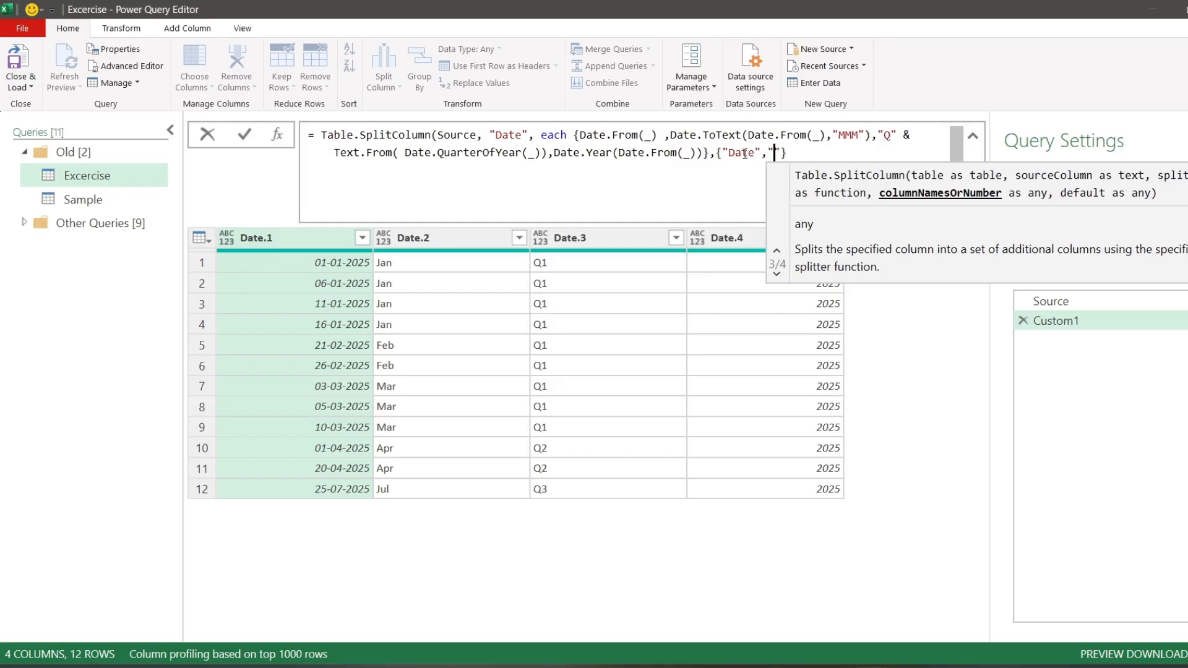
text(,"Qt)
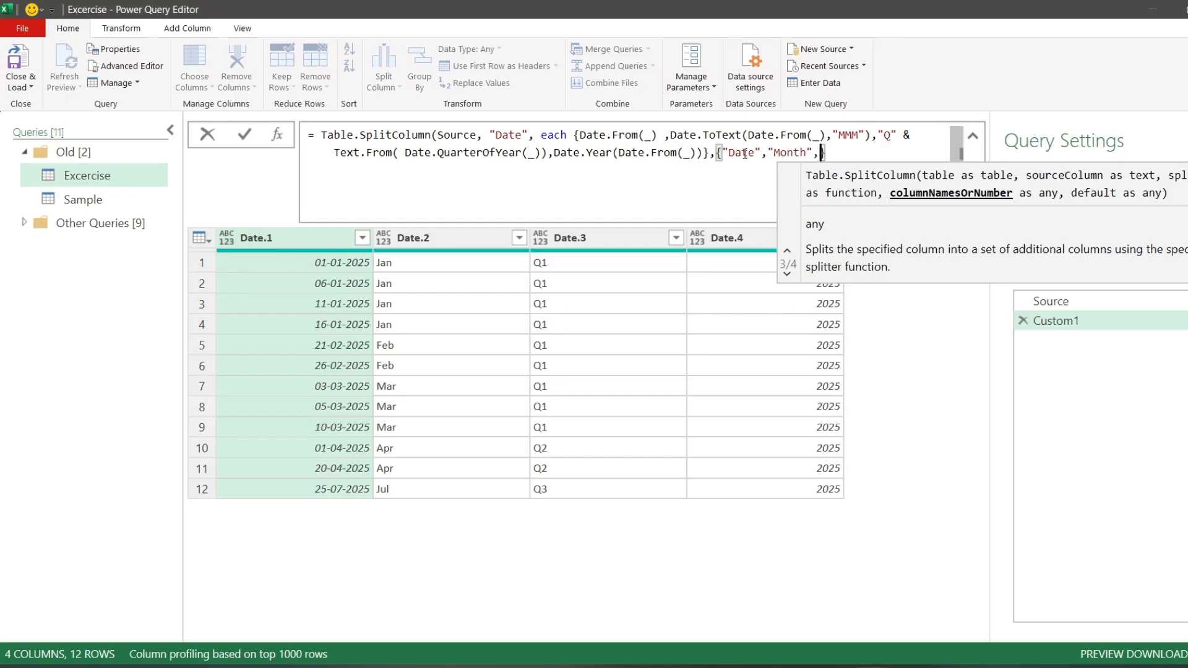
text(r","Year)
key(End)
text())
click(251, 134)
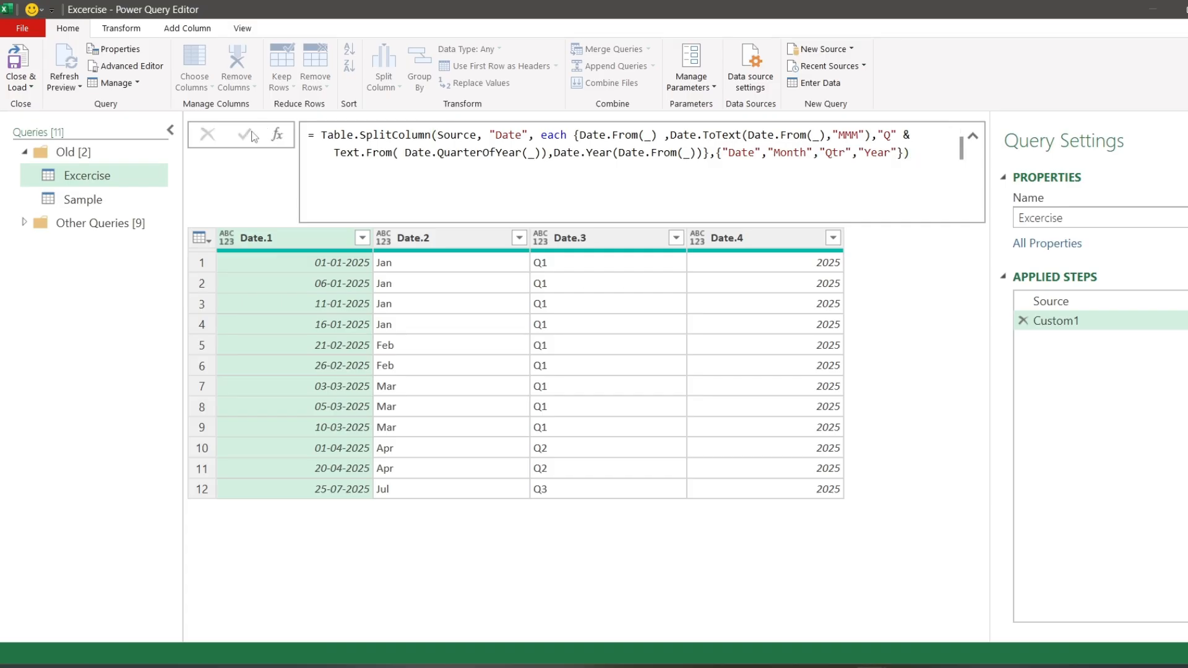